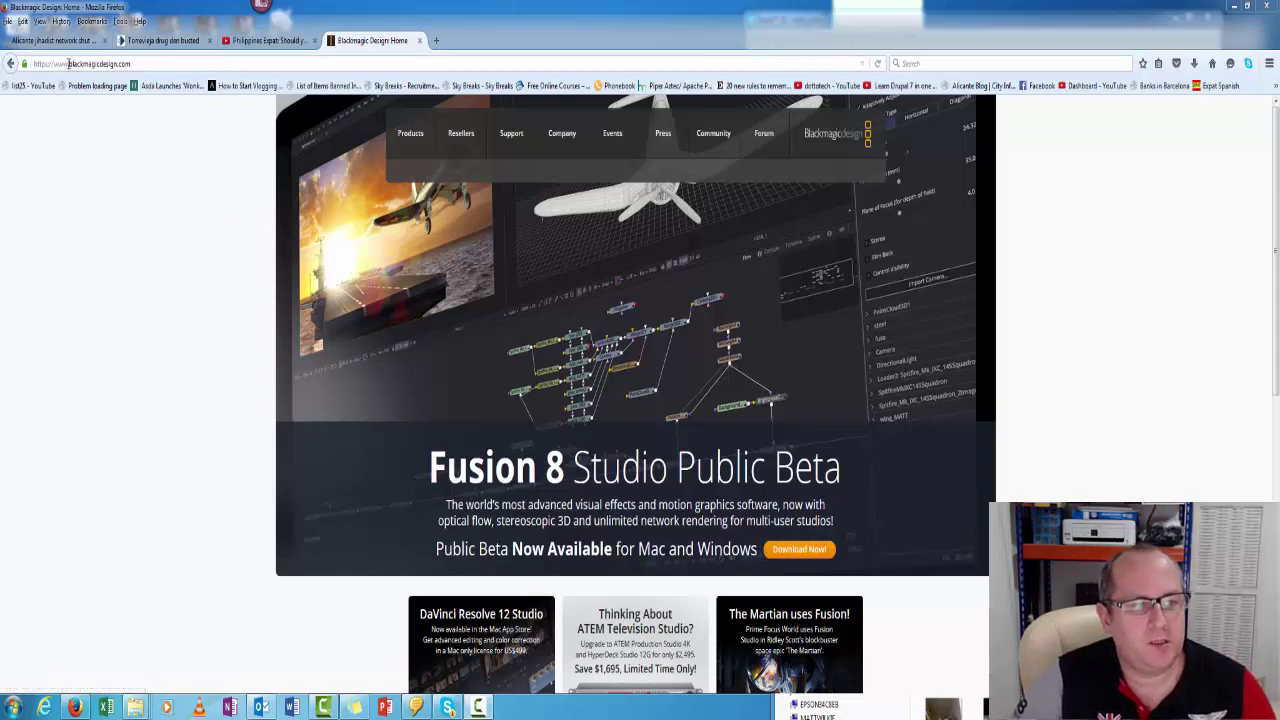
- Go from the Blackmagic Design home page to its Products page
{"action": "left_click_drag", "start_coordinate": [68, 63], "coordinate": [130, 63]}
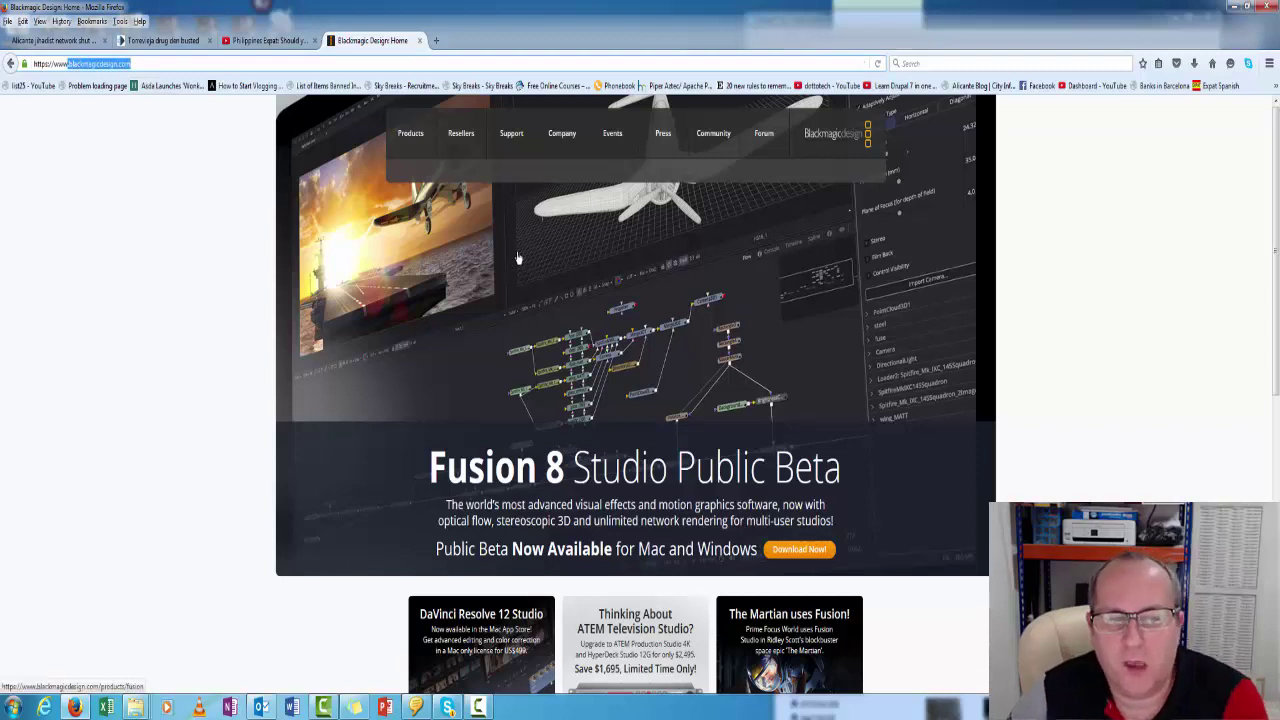
{"action": "left_click", "coordinate": [411, 135]}
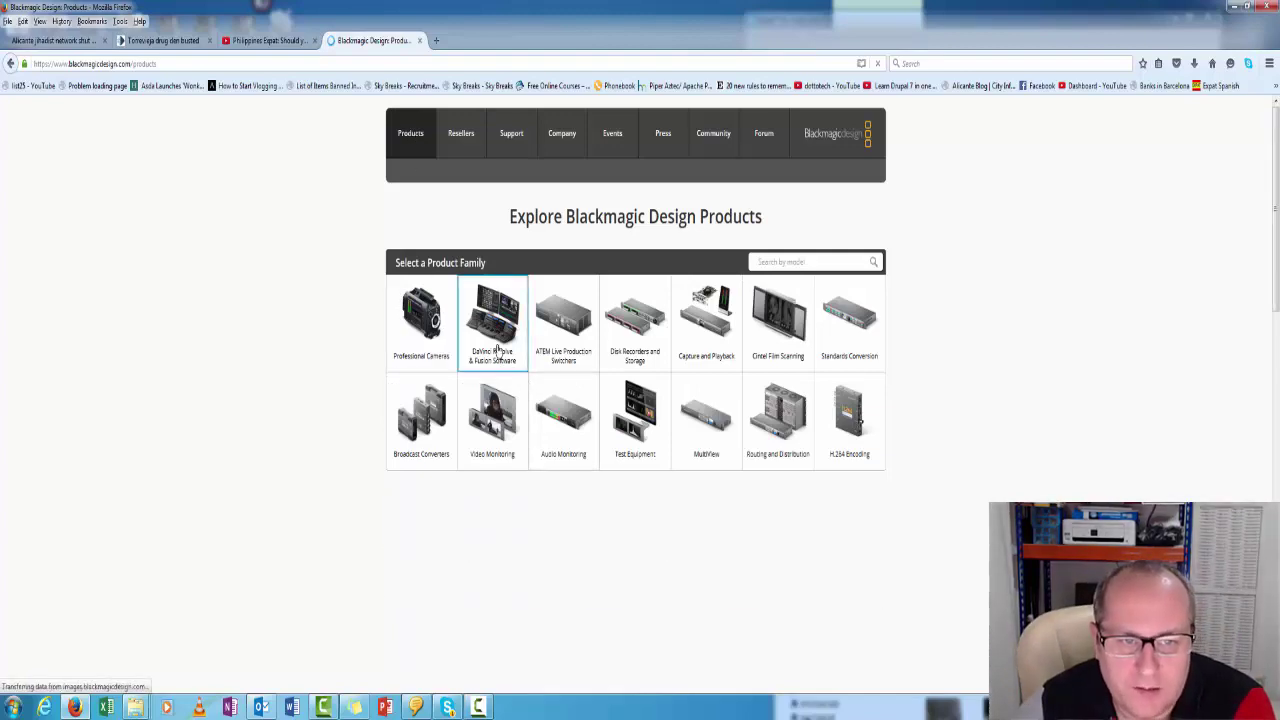
- Find Editing and Color Correction and open the DaVinci Resolve 12 product page
{"action": "scroll", "coordinate": [497, 348], "scroll_direction": "down", "scroll_amount": 4}
{"action": "scroll", "coordinate": [500, 331], "scroll_direction": "up", "scroll_amount": 4}
{"action": "scroll", "coordinate": [590, 385], "scroll_direction": "down", "scroll_amount": 4}
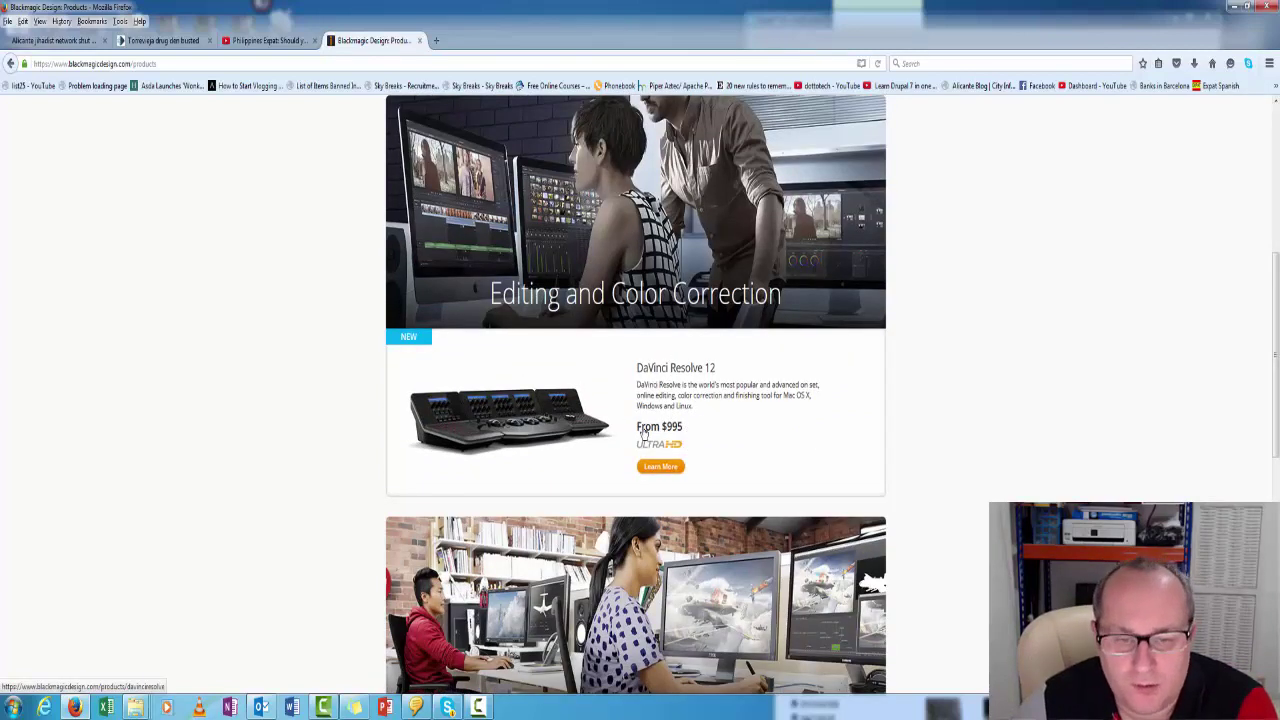
{"action": "left_click", "coordinate": [665, 476]}
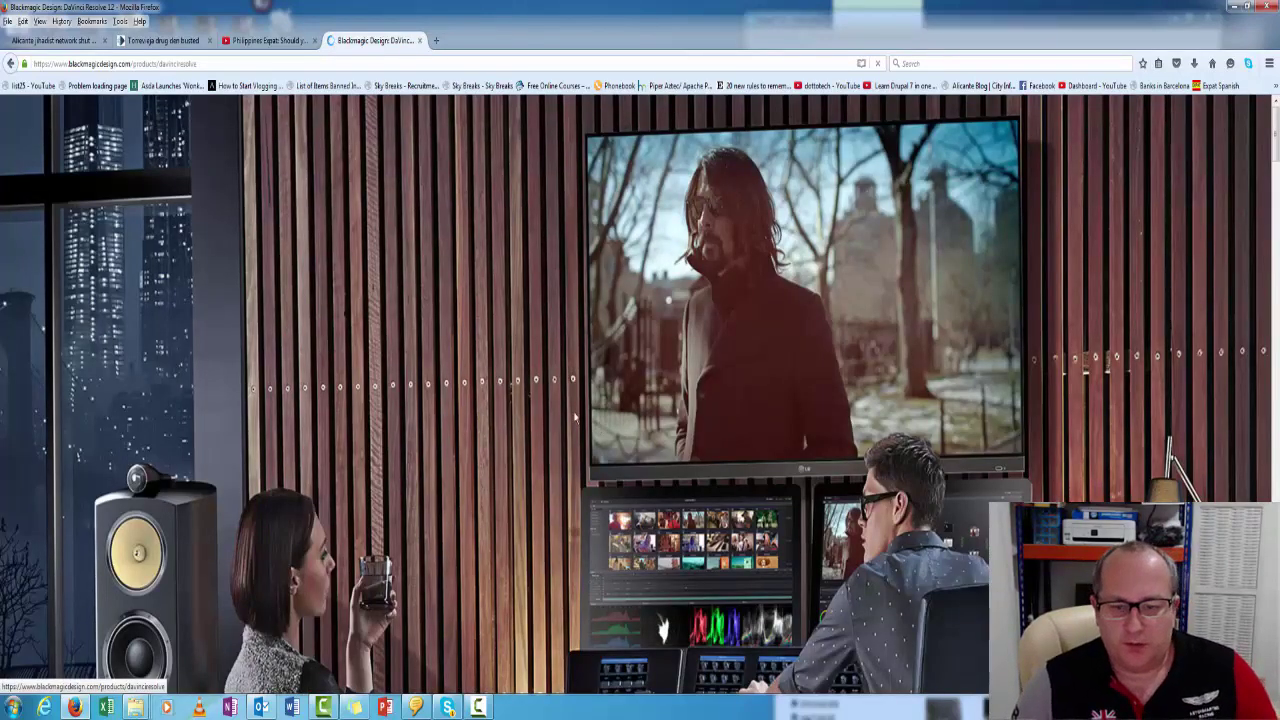
- Scroll down to the free and $995 Studio download options for DaVinci Resolve 12
{"action": "scroll", "coordinate": [541, 448], "scroll_direction": "down", "scroll_amount": 5}
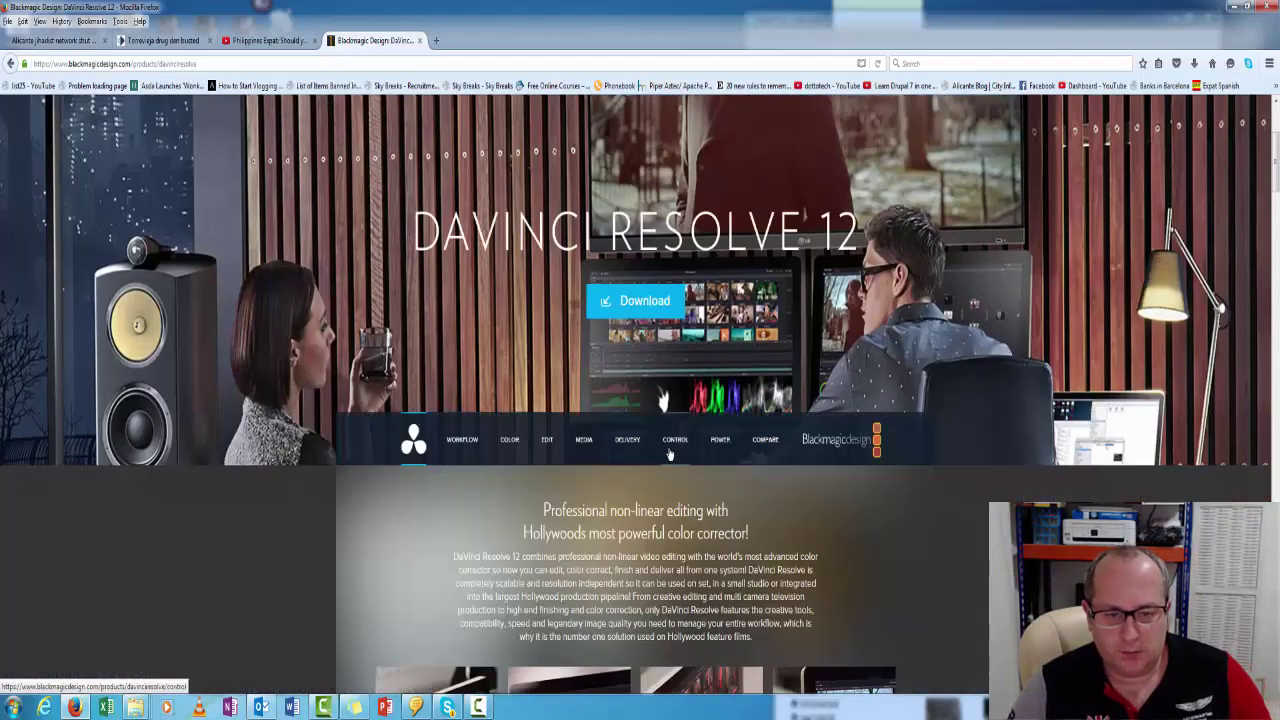
{"action": "scroll", "coordinate": [594, 447], "scroll_direction": "down", "scroll_amount": 3}
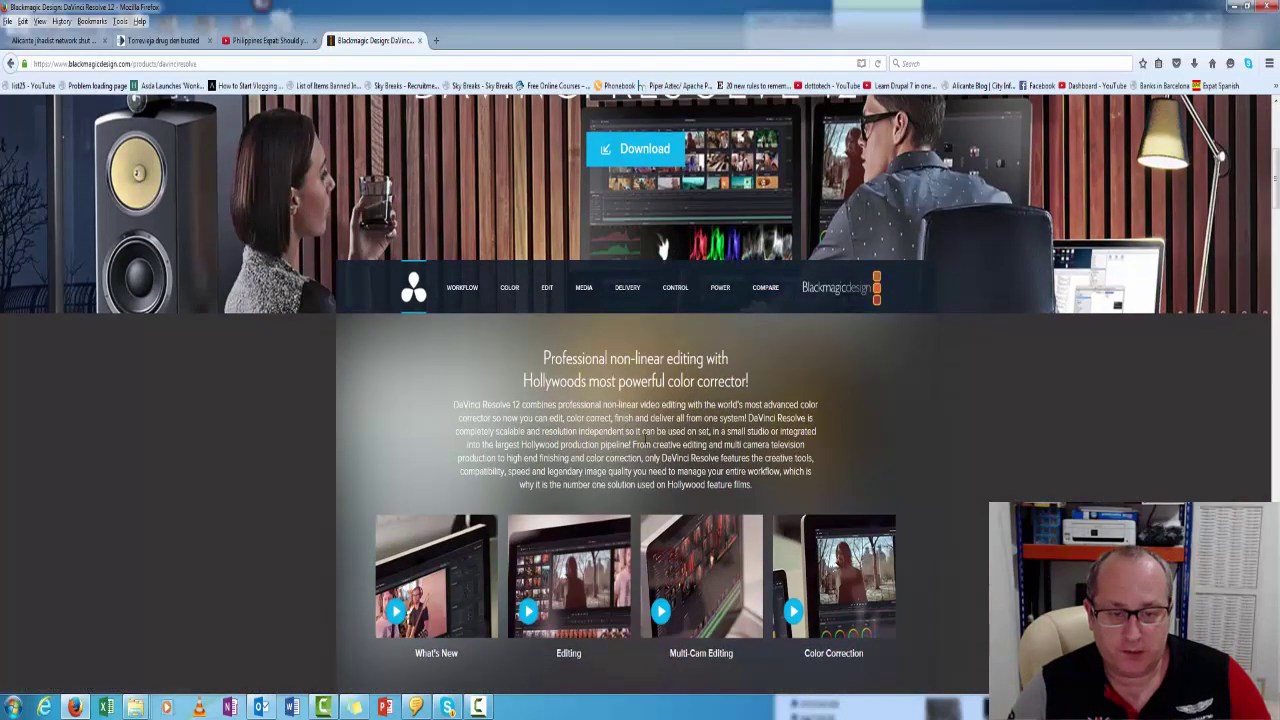
{"action": "scroll", "coordinate": [644, 437], "scroll_direction": "down", "scroll_amount": 3}
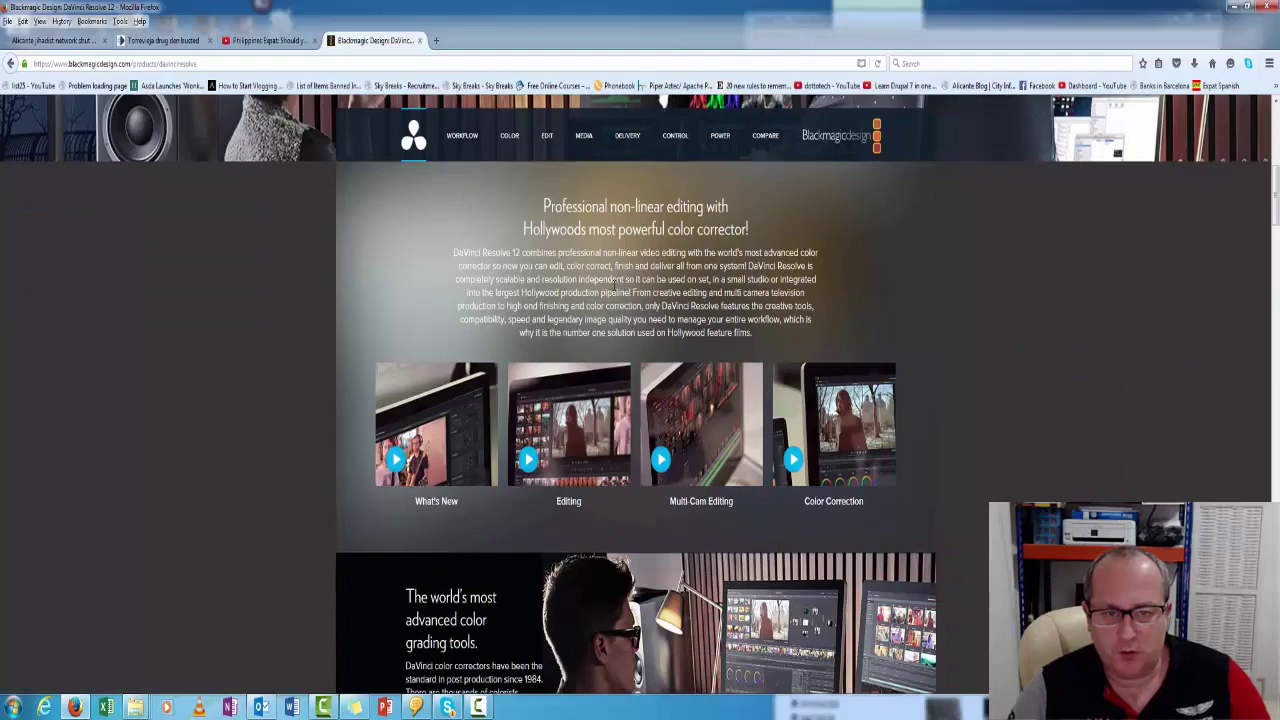
{"action": "scroll", "coordinate": [592, 429], "scroll_direction": "down", "scroll_amount": 15}
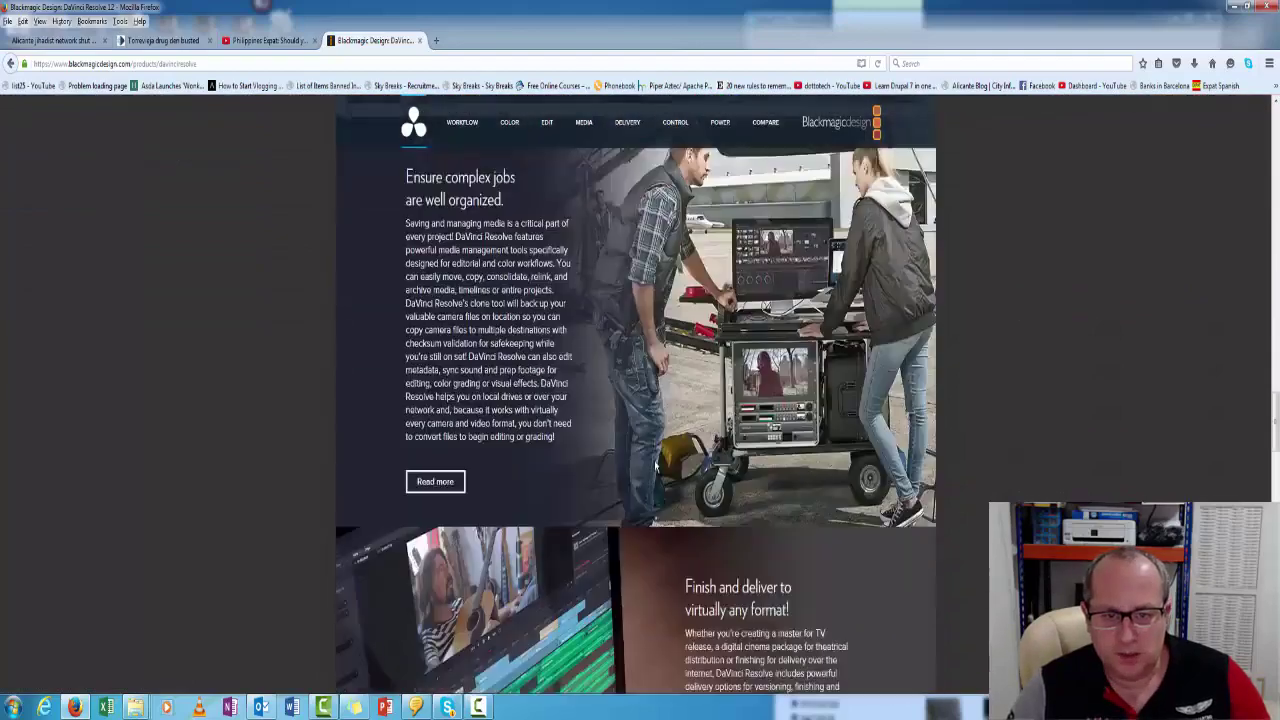
{"action": "scroll", "coordinate": [656, 465], "scroll_direction": "down", "scroll_amount": 15}
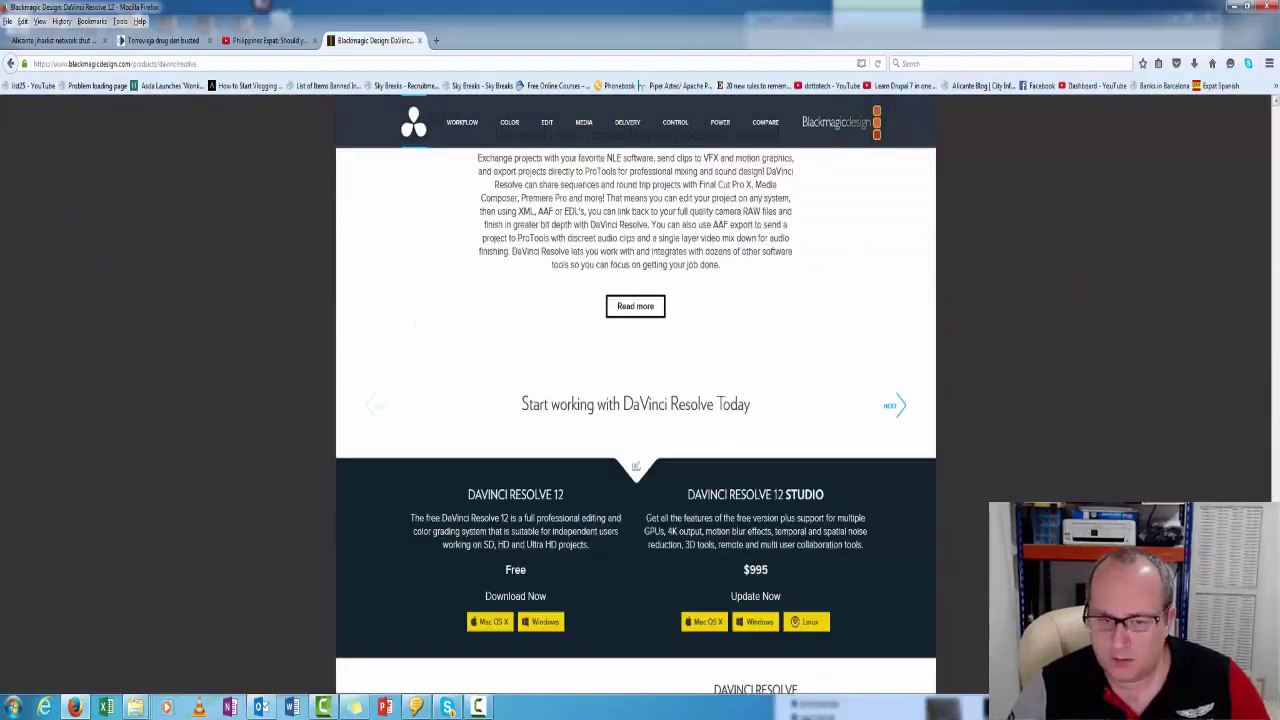
{"action": "scroll", "coordinate": [980, 457], "scroll_direction": "down", "scroll_amount": 4}
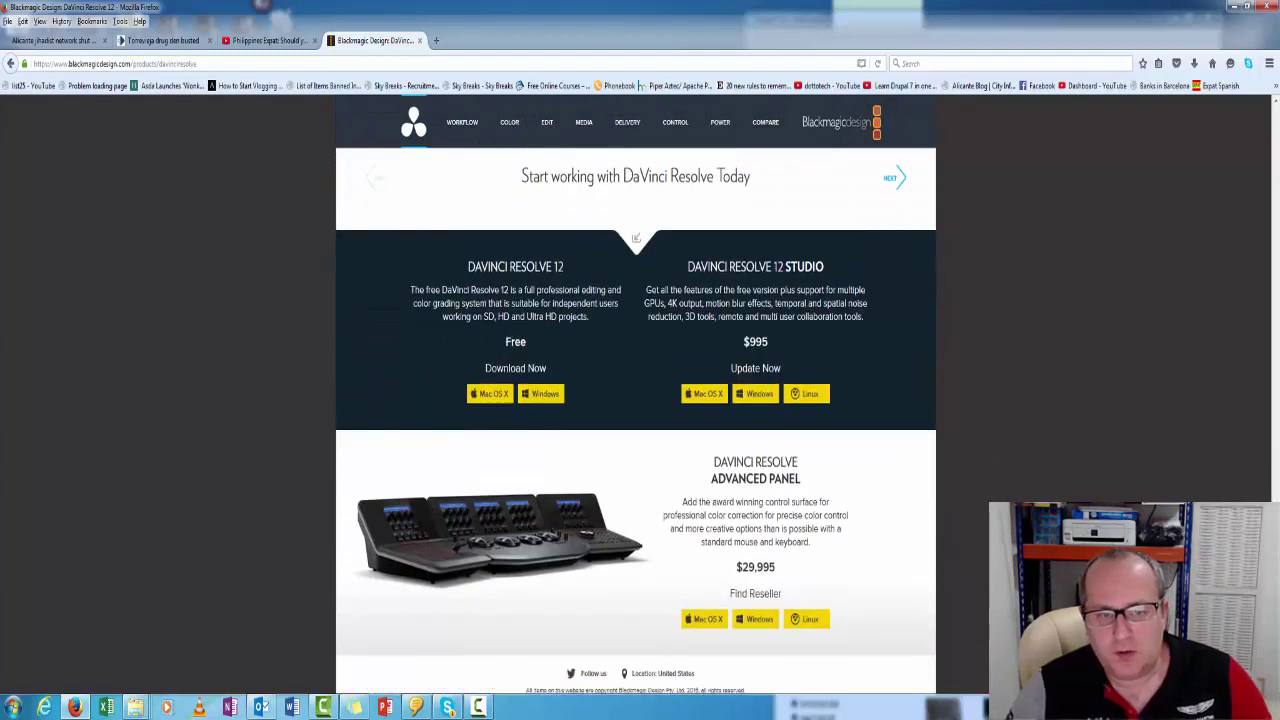
{"action": "left_click_drag", "start_coordinate": [468, 270], "coordinate": [565, 268]}
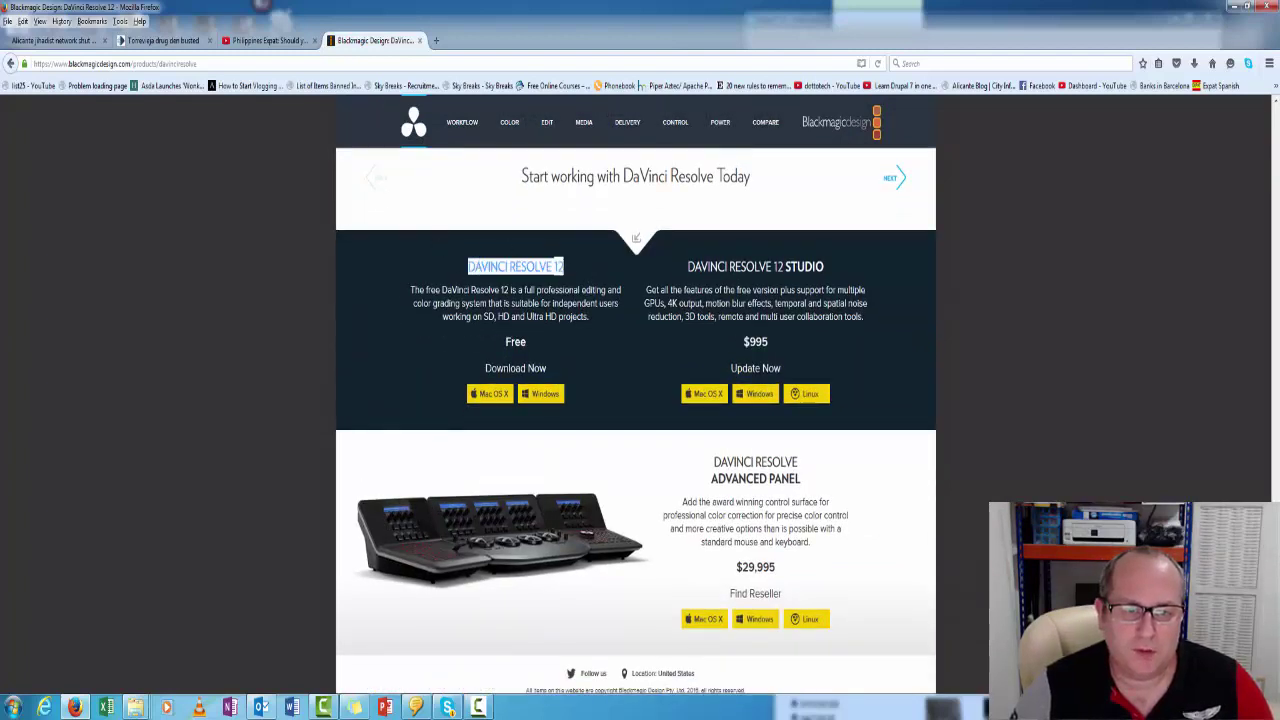
{"action": "left_click_drag", "start_coordinate": [534, 291], "coordinate": [628, 297]}
{"action": "left_click_drag", "start_coordinate": [464, 304], "coordinate": [606, 304]}
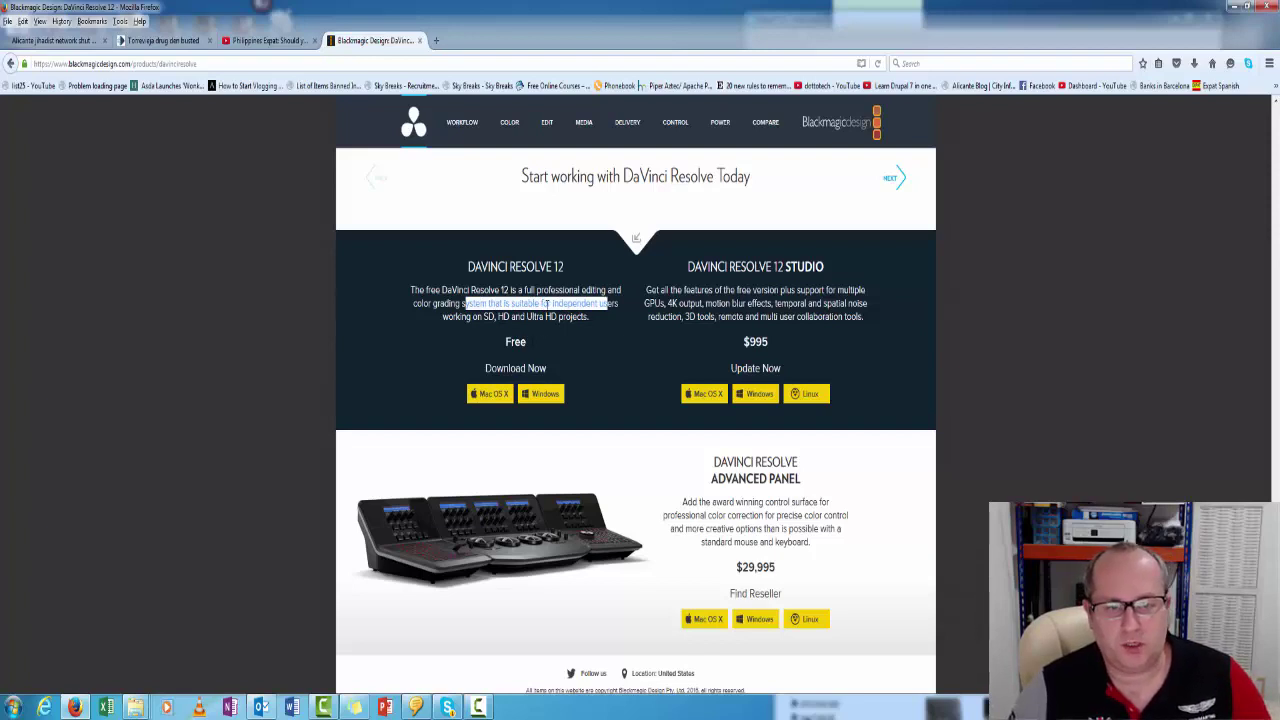
{"action": "left_click", "coordinate": [652, 290]}
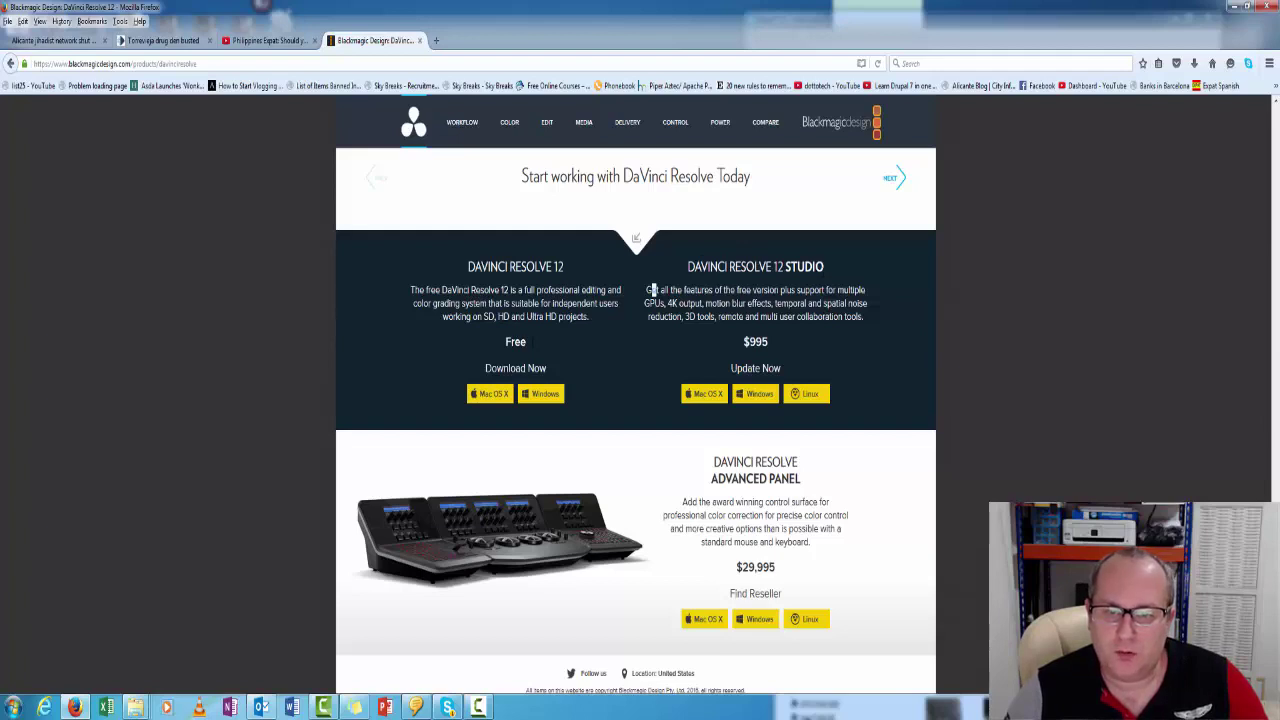
{"action": "left_click_drag", "start_coordinate": [668, 303], "coordinate": [872, 311]}
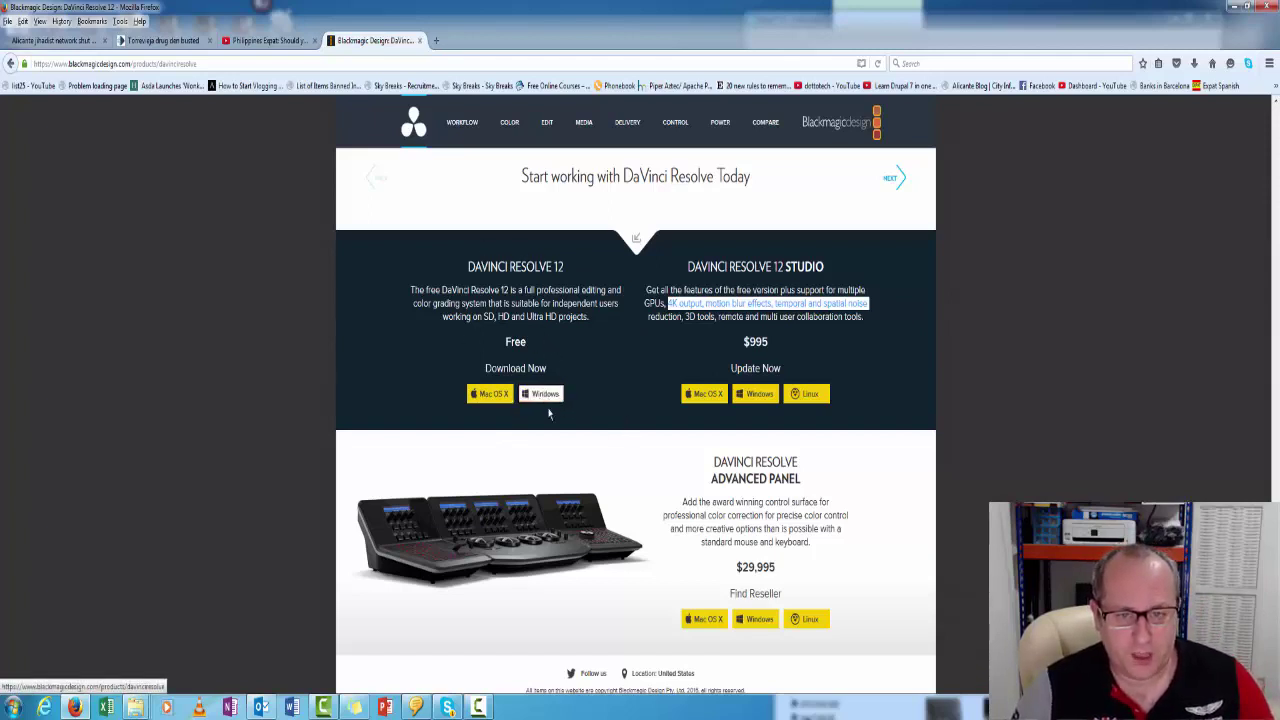
{"action": "left_click", "coordinate": [636, 238]}
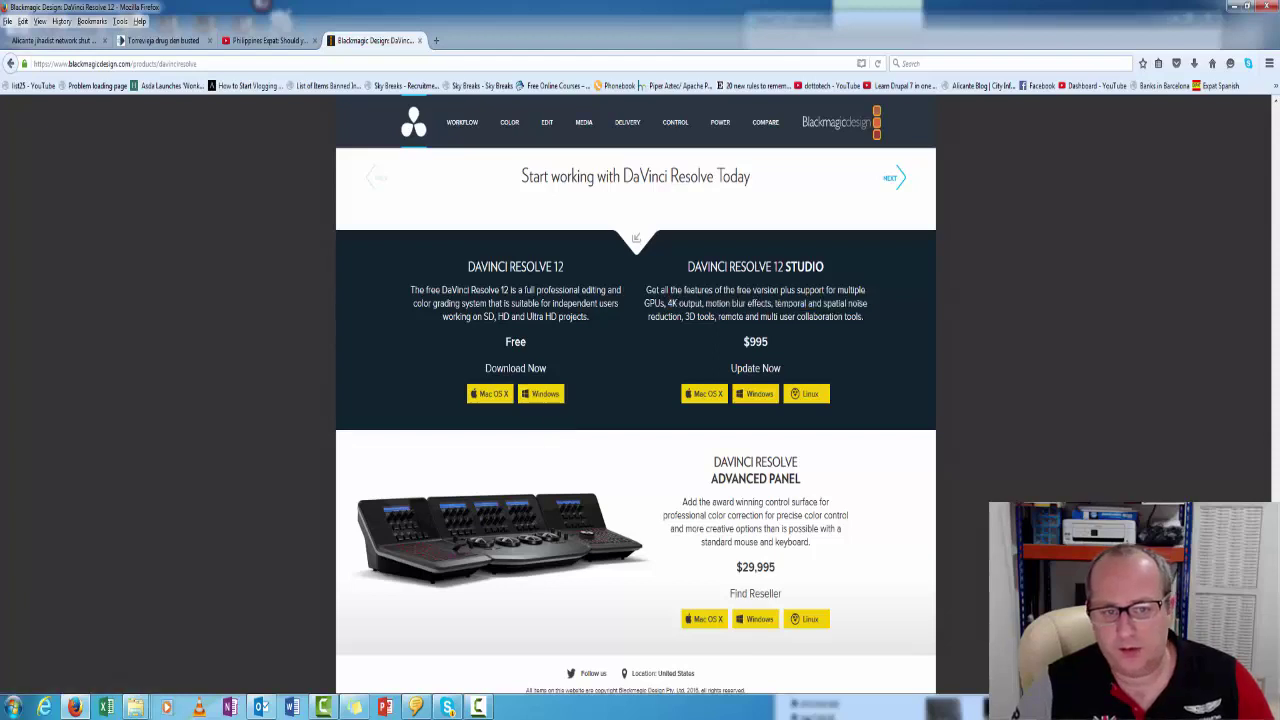
{"action": "left_click_drag", "start_coordinate": [636, 238], "coordinate": [744, 303]}
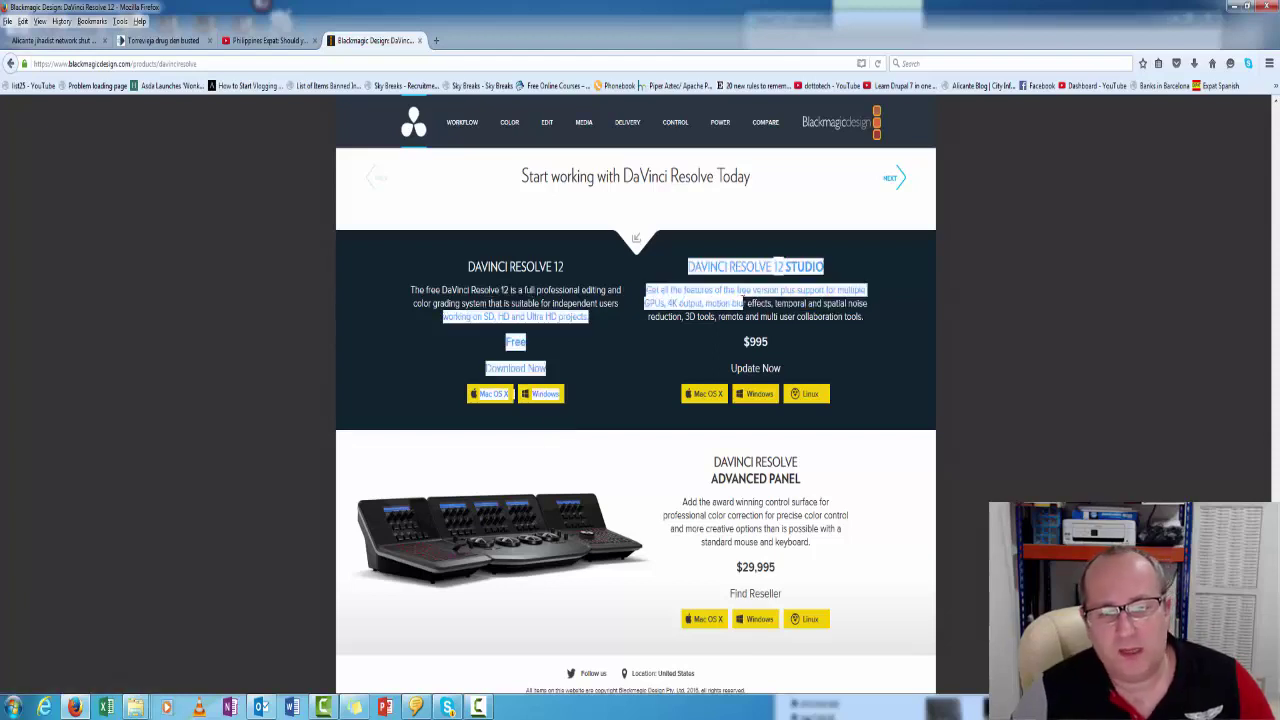
{"action": "left_click", "coordinate": [705, 296]}
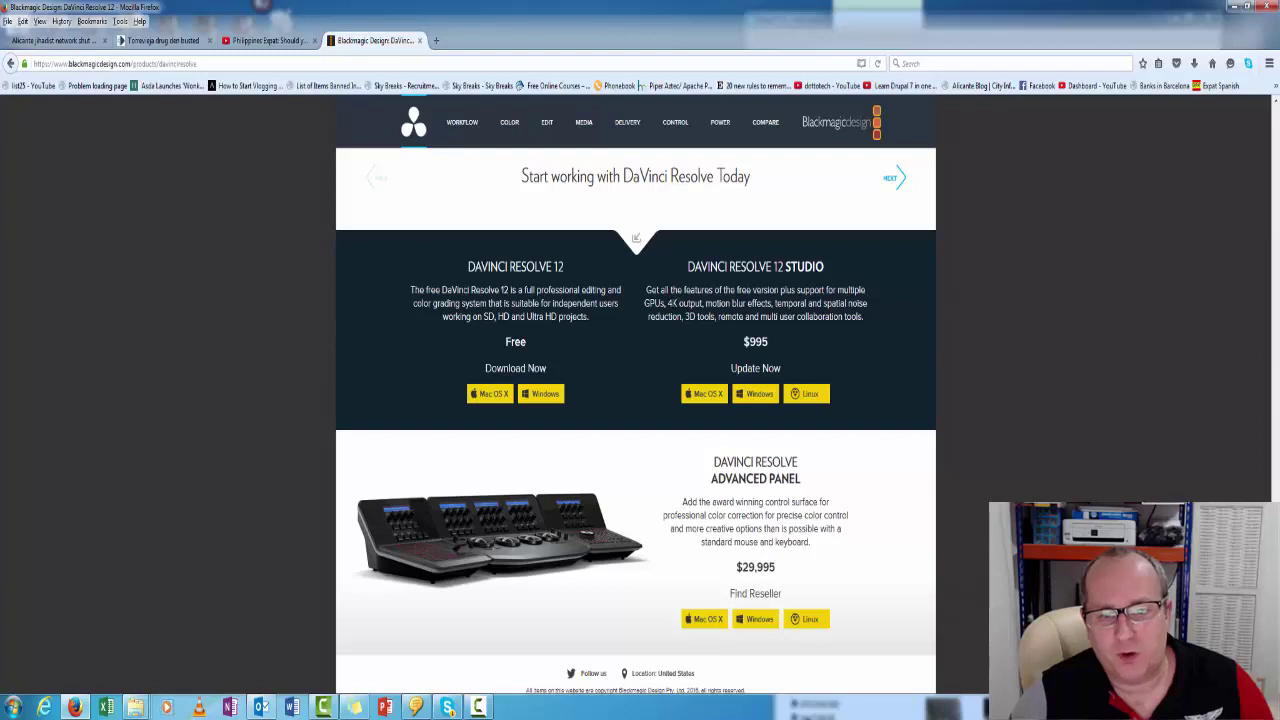
{"action": "left_click_drag", "start_coordinate": [668, 303], "coordinate": [706, 303]}
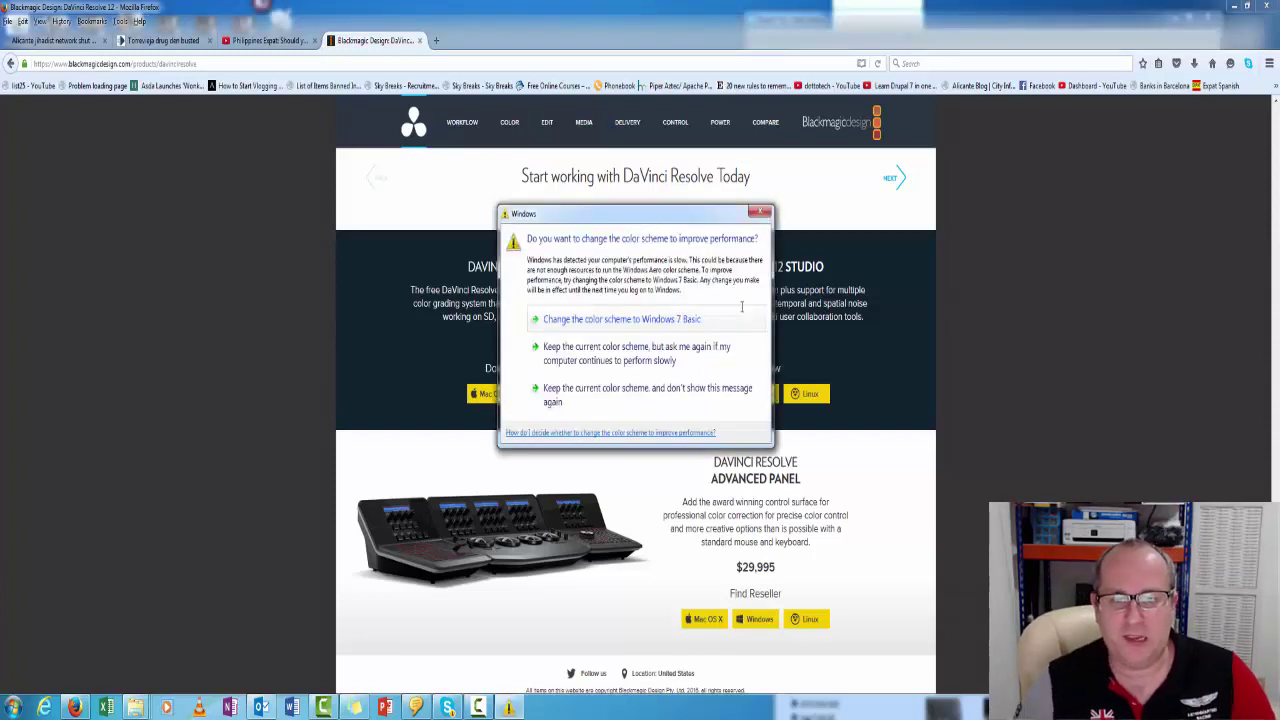
- Dismiss the colour-scheme prompt and add the waterfall, palm trees and boy clips to the Media Pool
{"action": "left_click", "coordinate": [761, 212]}
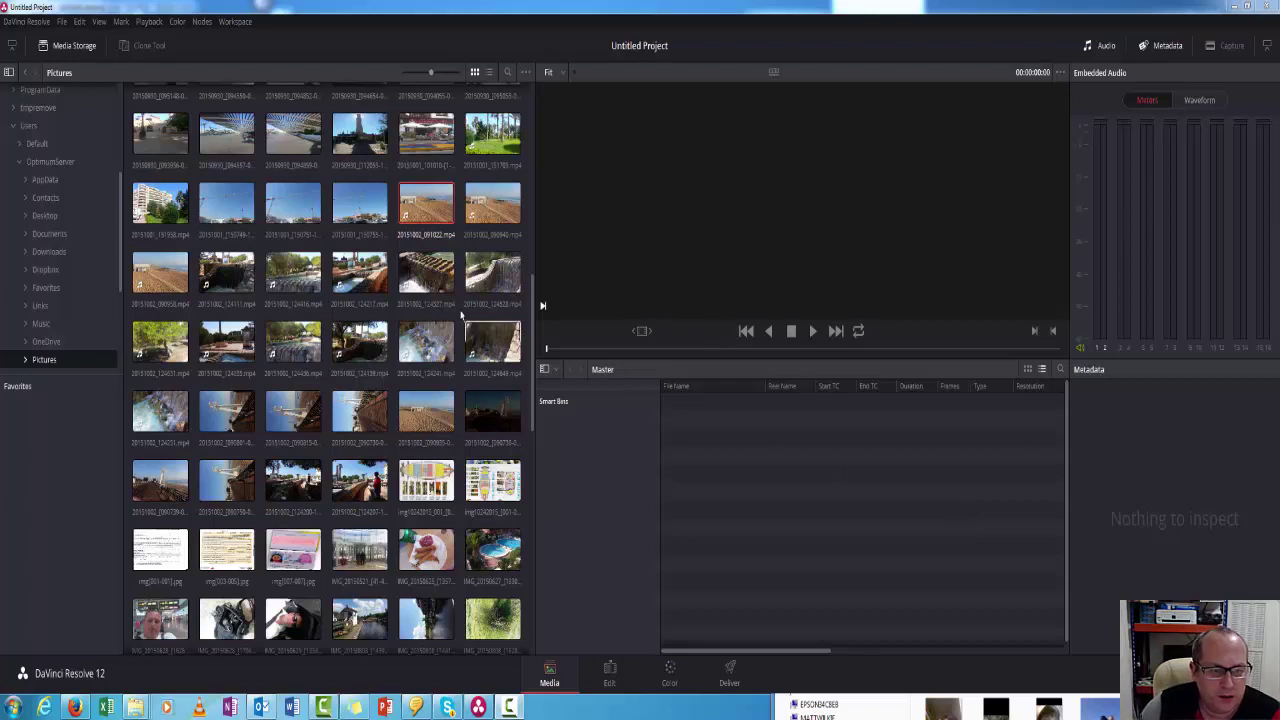
{"action": "left_click_drag", "start_coordinate": [426, 271], "coordinate": [696, 425]}
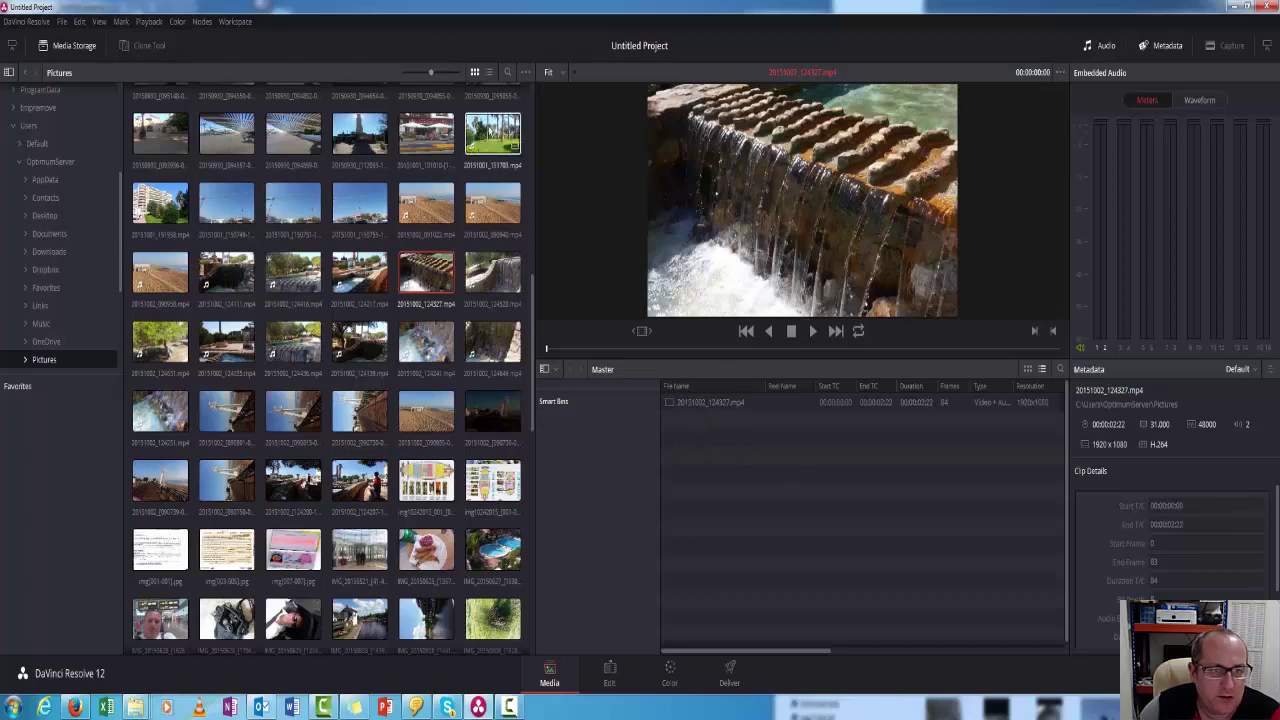
{"action": "left_click_drag", "start_coordinate": [493, 133], "coordinate": [700, 418]}
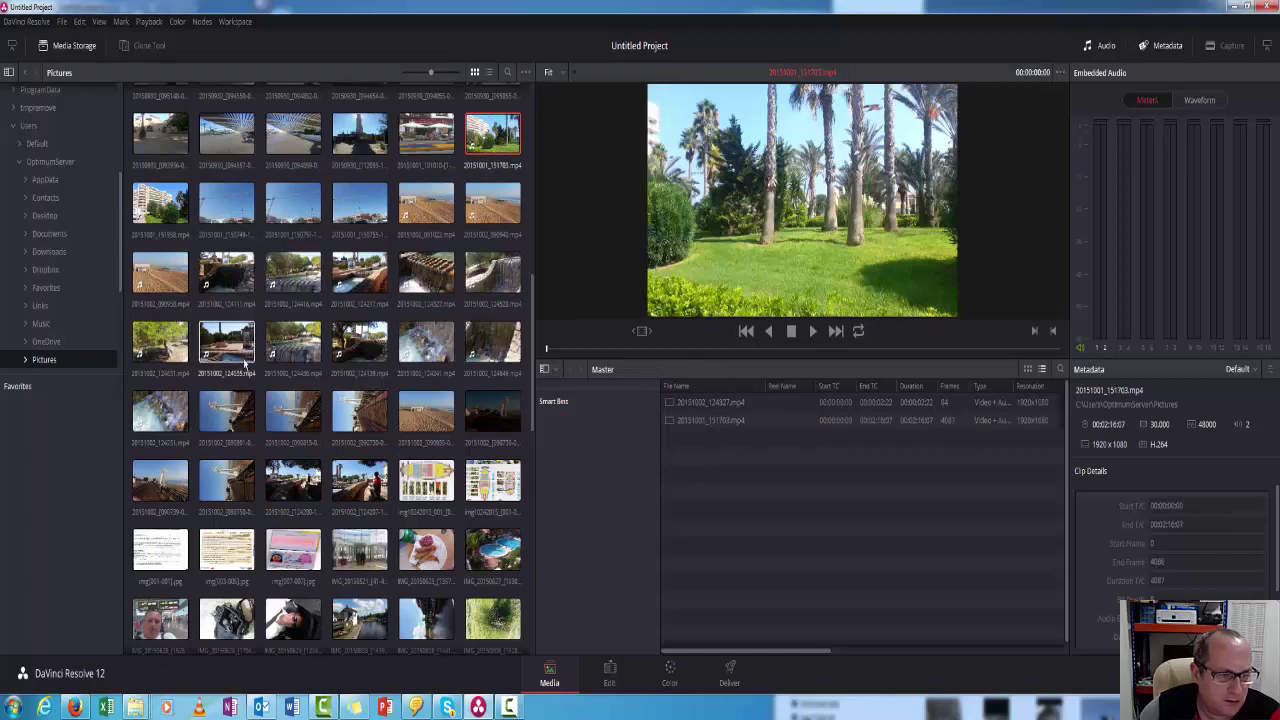
{"action": "scroll", "coordinate": [347, 367], "scroll_direction": "up", "scroll_amount": 10}
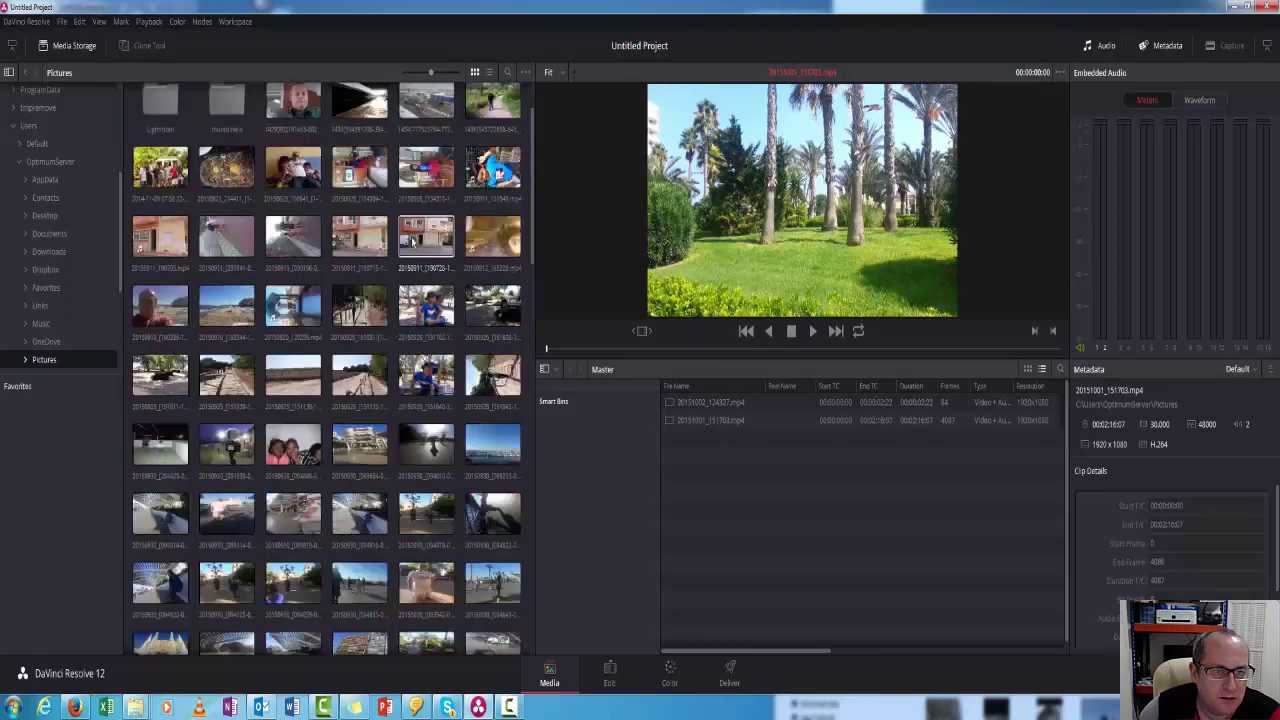
{"action": "left_click_drag", "start_coordinate": [493, 250], "coordinate": [688, 440]}
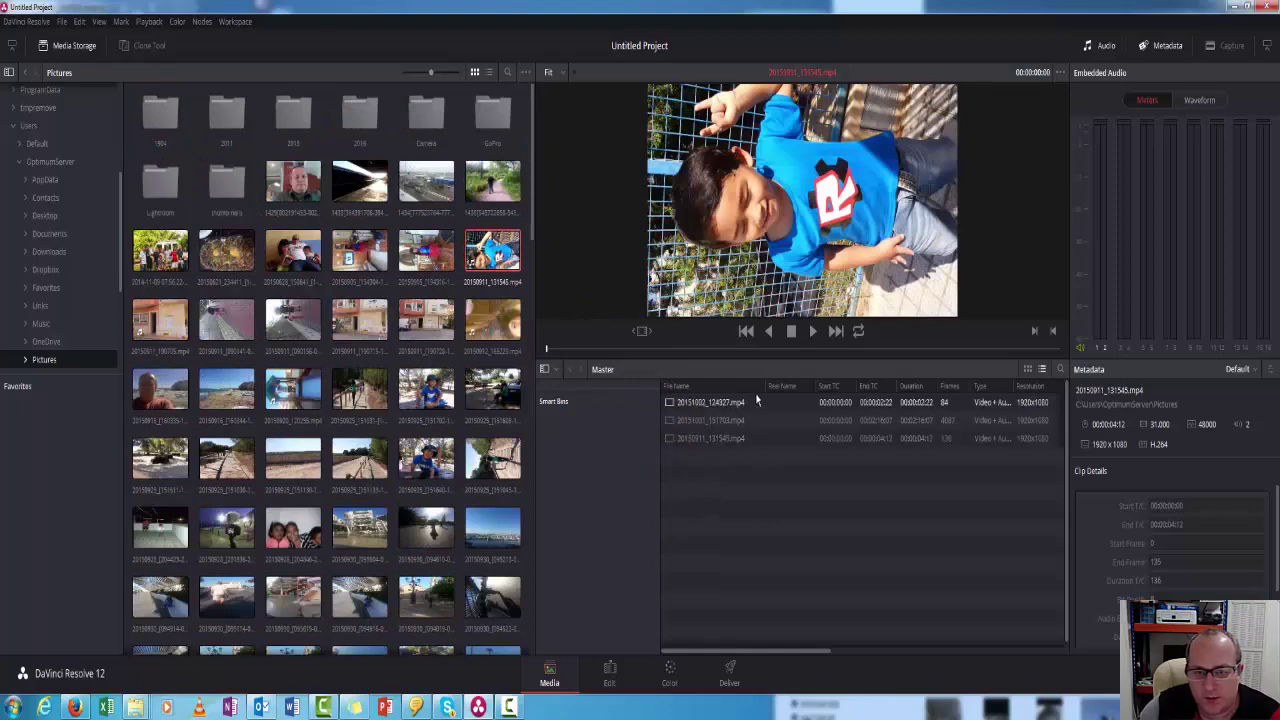
- Load the waterfall clip into the viewer and preview it briefly
{"action": "left_click", "coordinate": [737, 402]}
{"action": "left_click", "coordinate": [731, 420]}
{"action": "left_click", "coordinate": [731, 438]}
{"action": "left_click", "coordinate": [733, 402]}
{"action": "left_click", "coordinate": [813, 331]}
{"action": "left_click", "coordinate": [791, 331]}
- Switch to the Edit page and clear the selected transition in the Toolbox list
{"action": "left_click", "coordinate": [609, 672]}
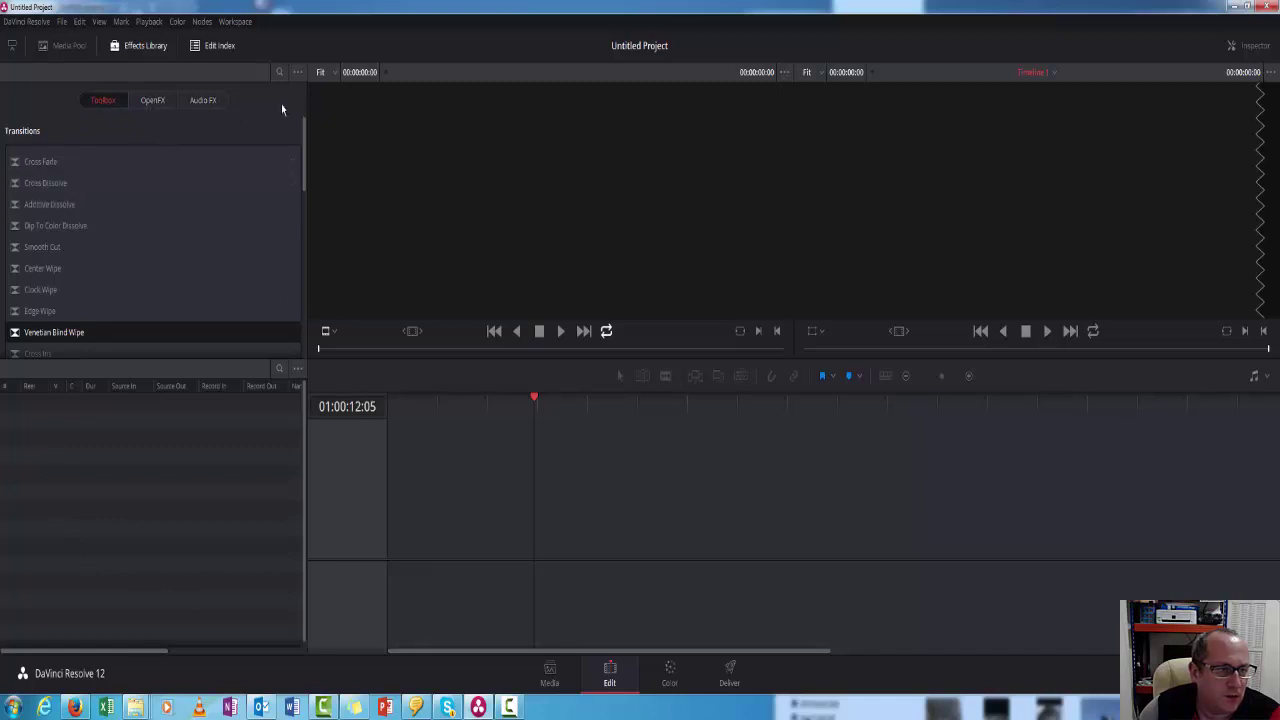
{"action": "mouse_move", "coordinate": [306, 128]}
{"action": "left_mouse_down"}
{"action": "mouse_move", "coordinate": [297, 309]}
{"action": "mouse_move", "coordinate": [297, 134]}
{"action": "left_mouse_up"}
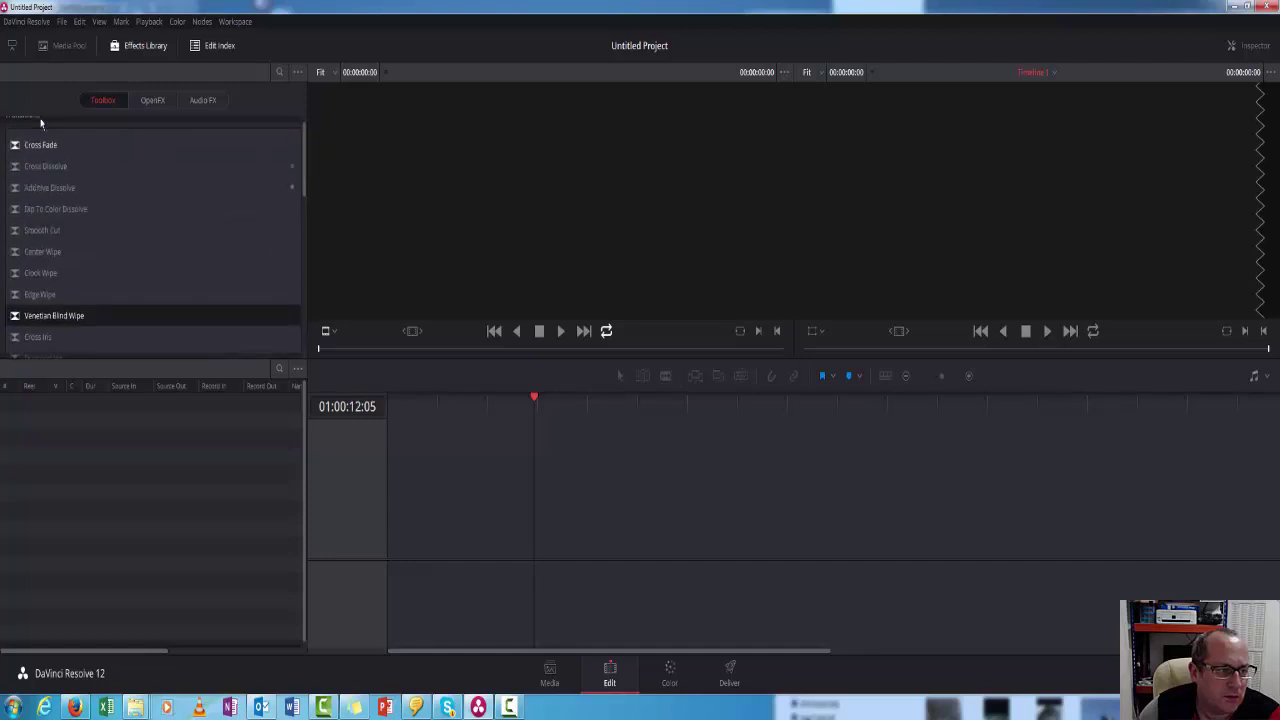
{"action": "scroll", "coordinate": [180, 227], "scroll_direction": "up", "scroll_amount": 1}
{"action": "left_click", "coordinate": [7, 138]}
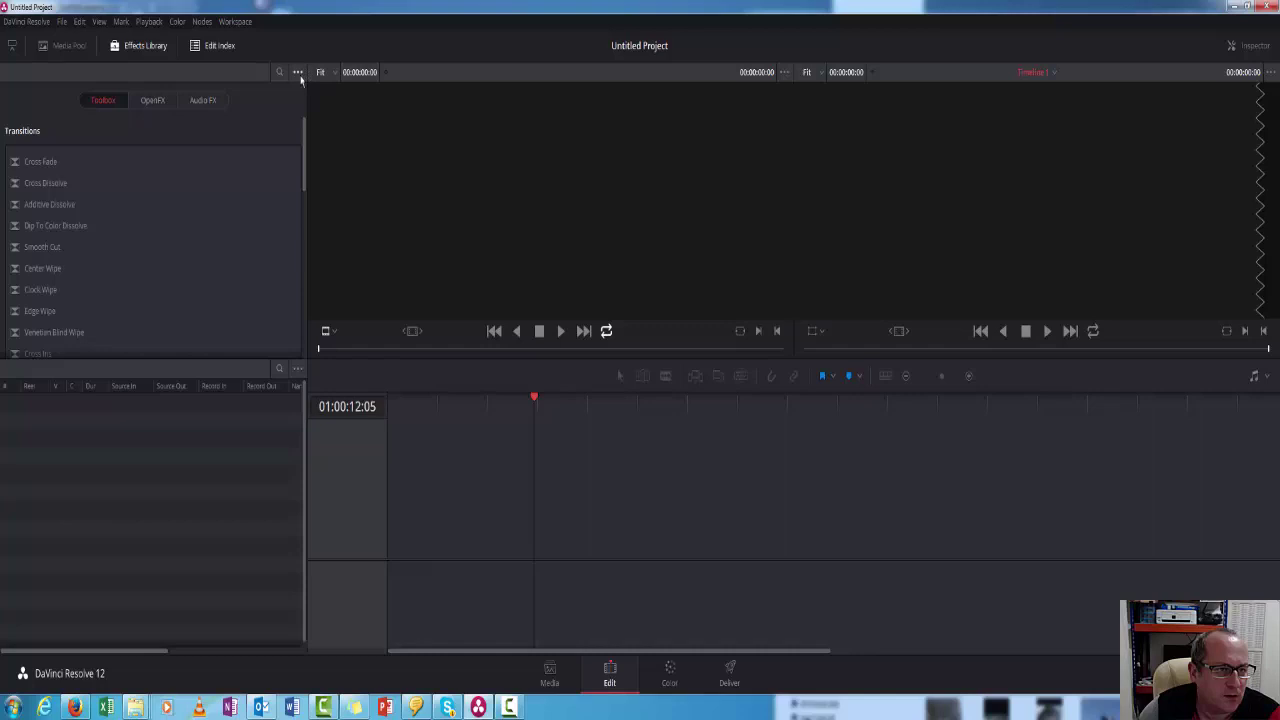
- Close the Effects Library, leaving the Edit Index beside the empty timeline
{"action": "left_click", "coordinate": [298, 74]}
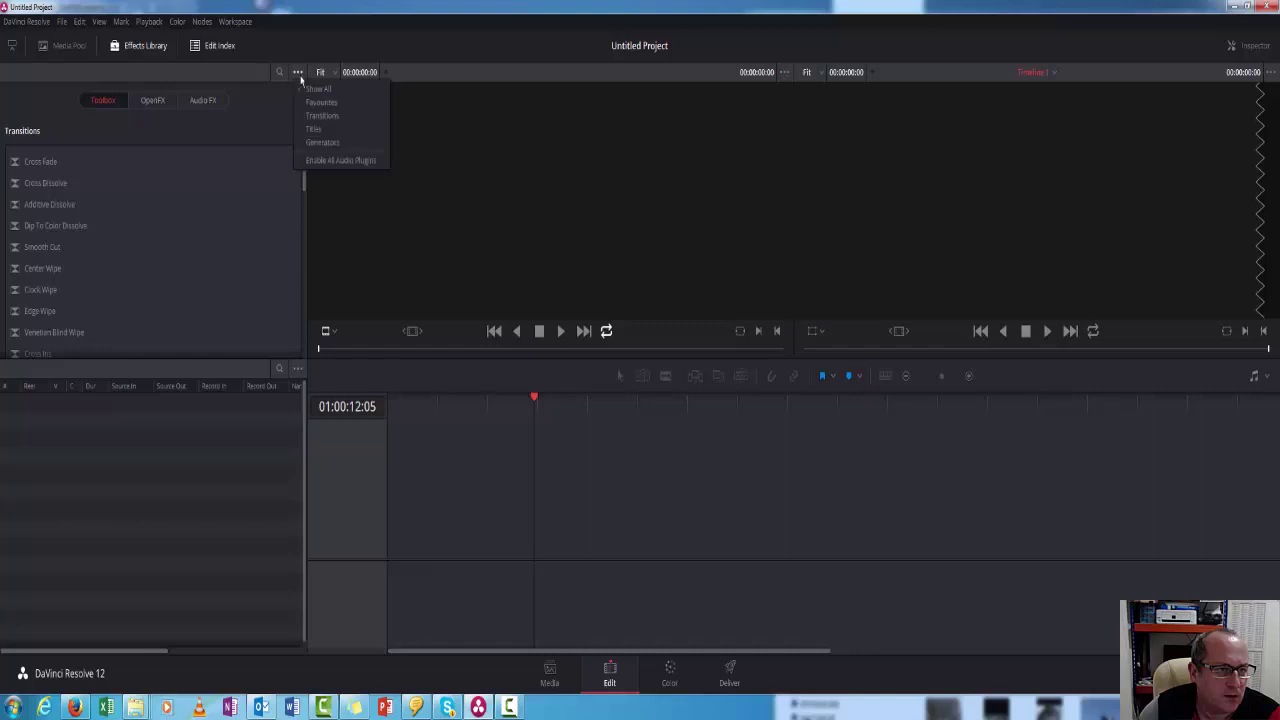
{"action": "left_click", "coordinate": [211, 48]}
{"action": "left_click", "coordinate": [210, 48]}
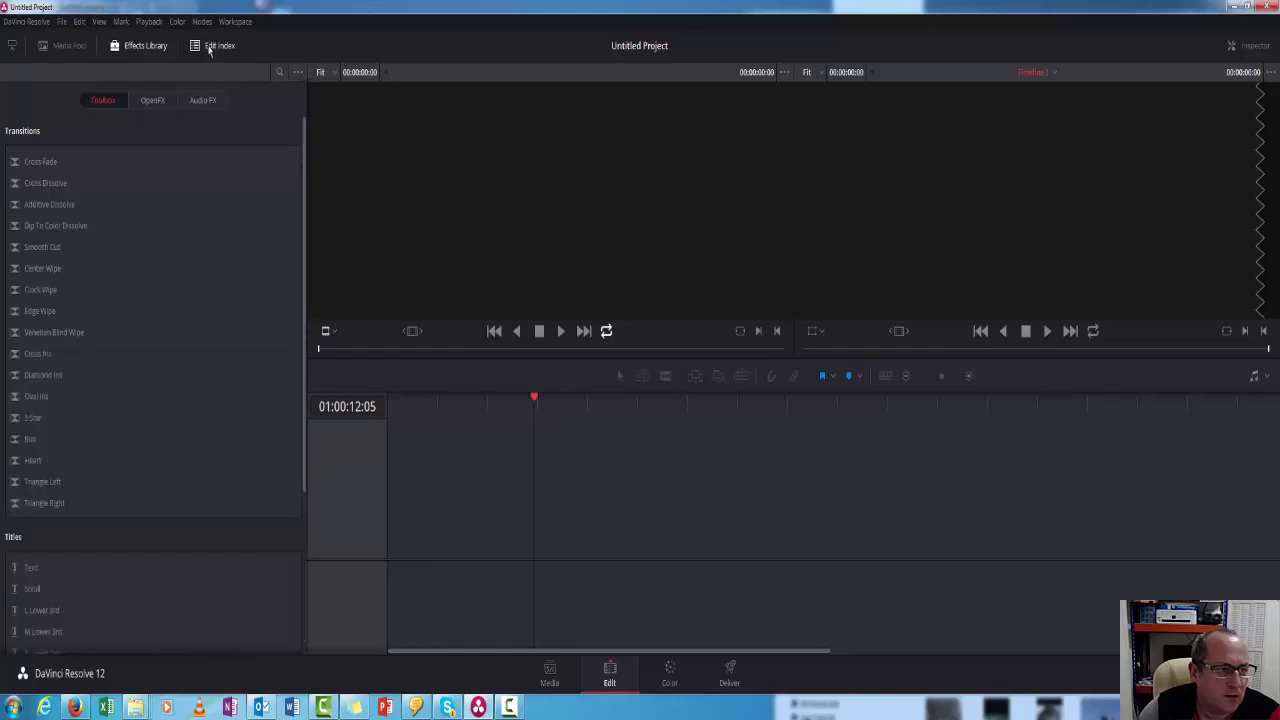
{"action": "left_click", "coordinate": [210, 48]}
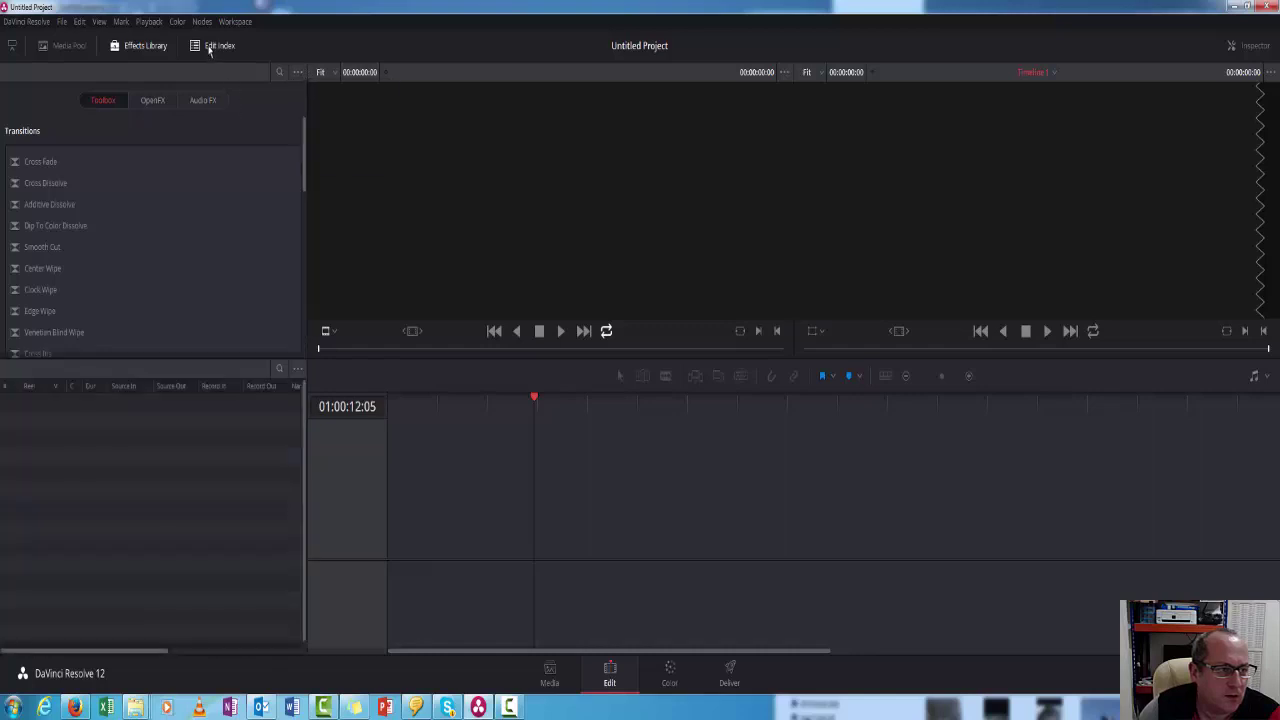
{"action": "left_click", "coordinate": [112, 48]}
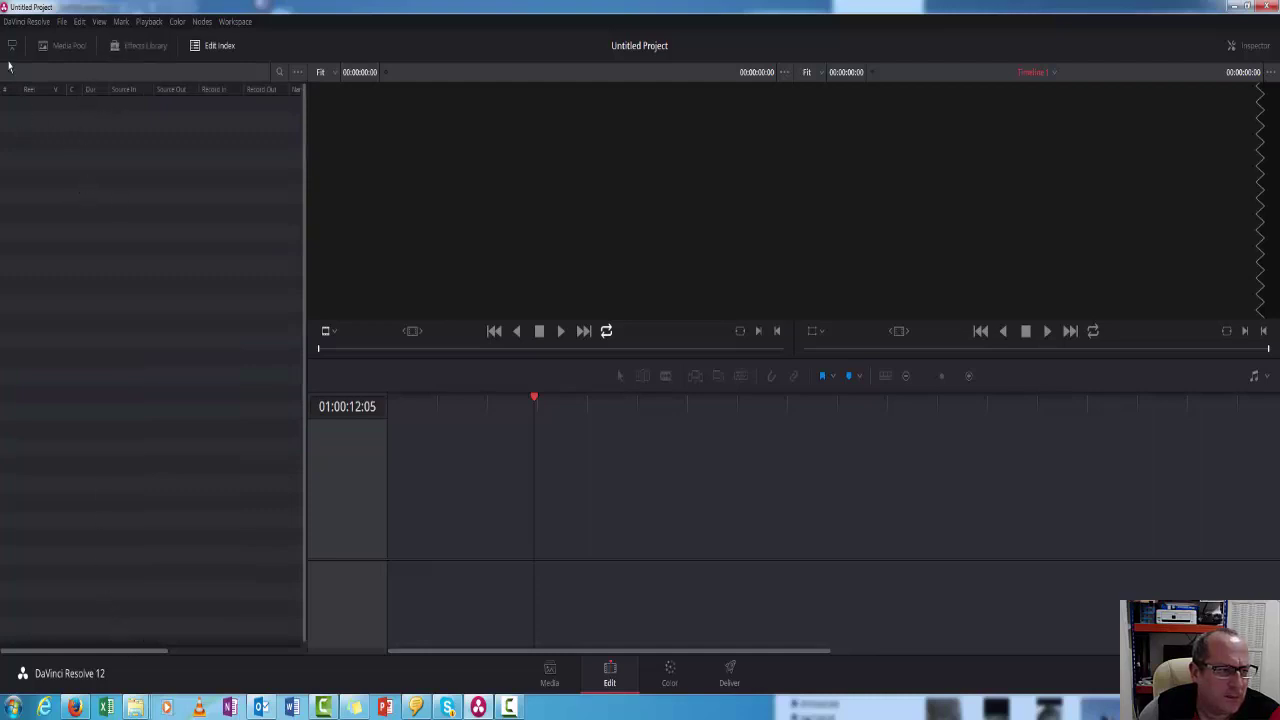
- Show the Media Pool and preview the waterfall clip in the source viewer
{"action": "left_click", "coordinate": [62, 47]}
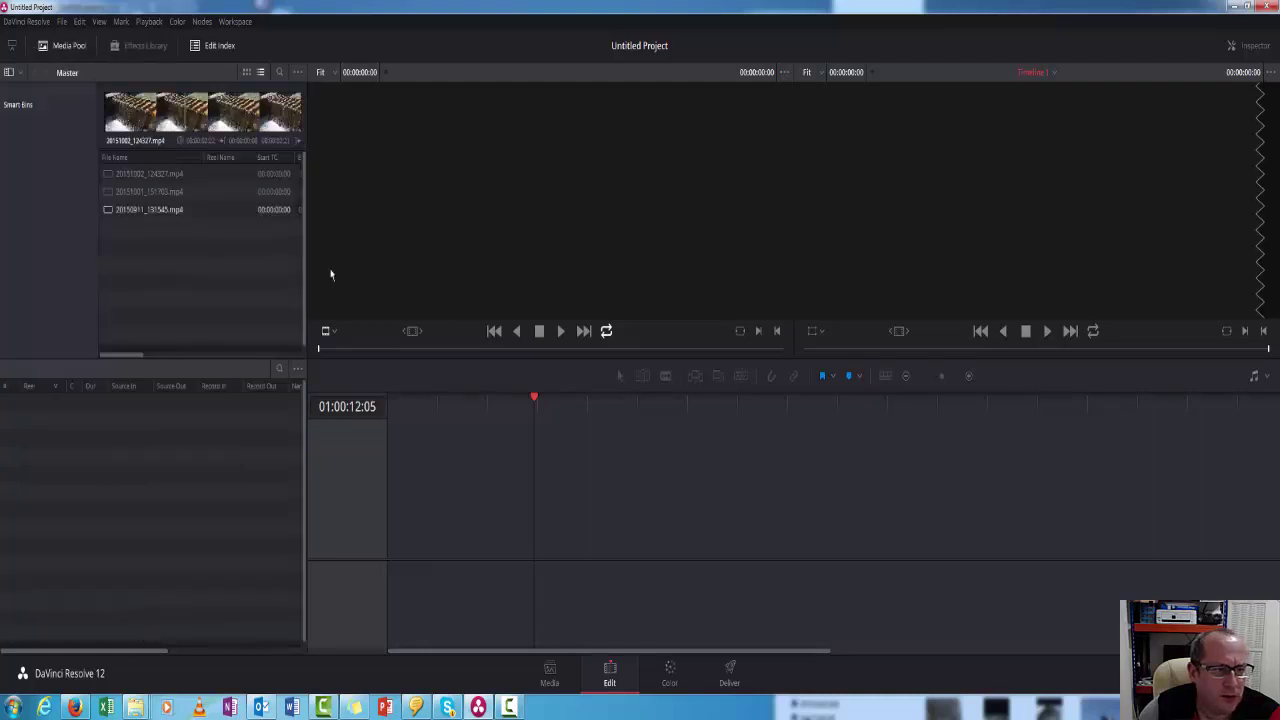
{"action": "double_click", "coordinate": [133, 112]}
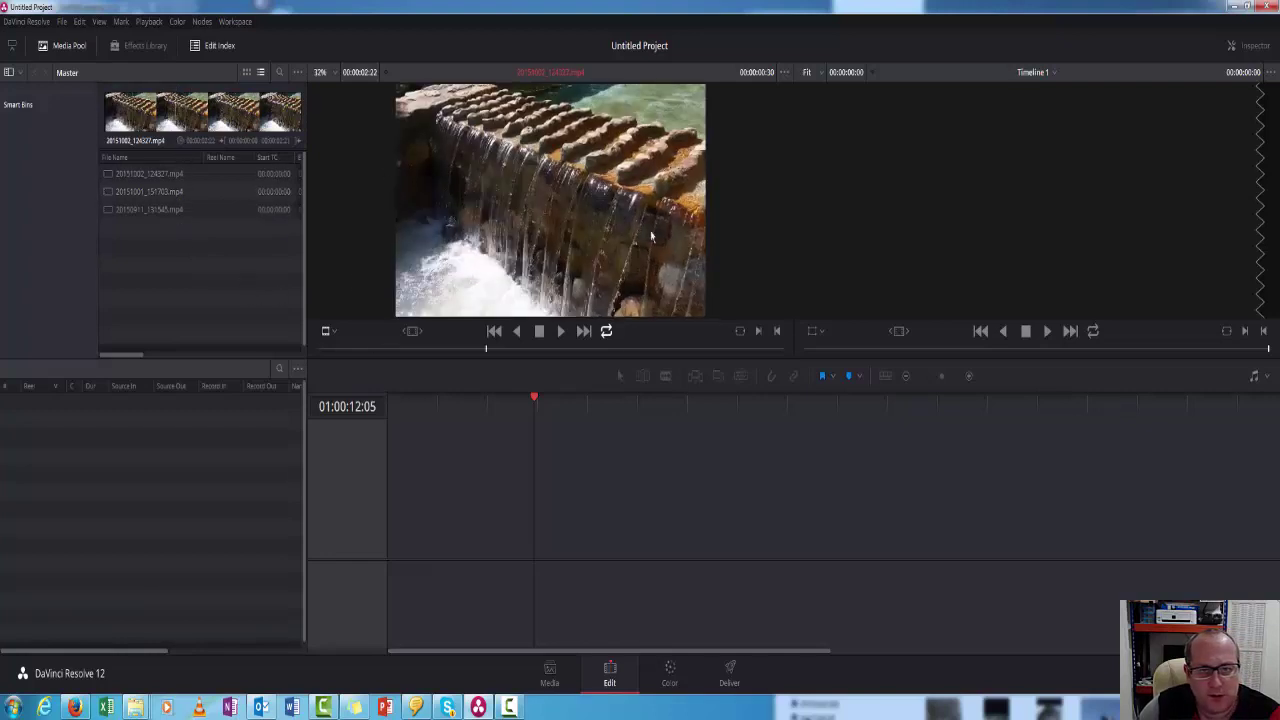
{"action": "left_click", "coordinate": [562, 332]}
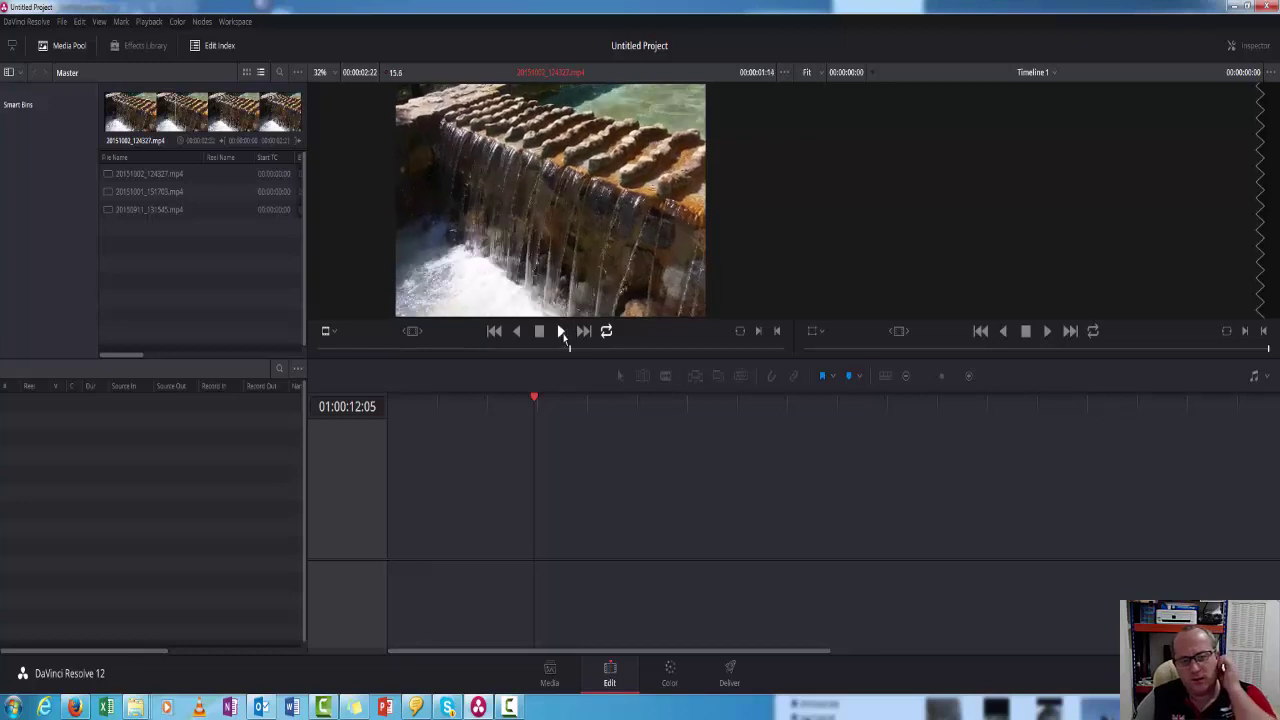
{"action": "left_click", "coordinate": [539, 331]}
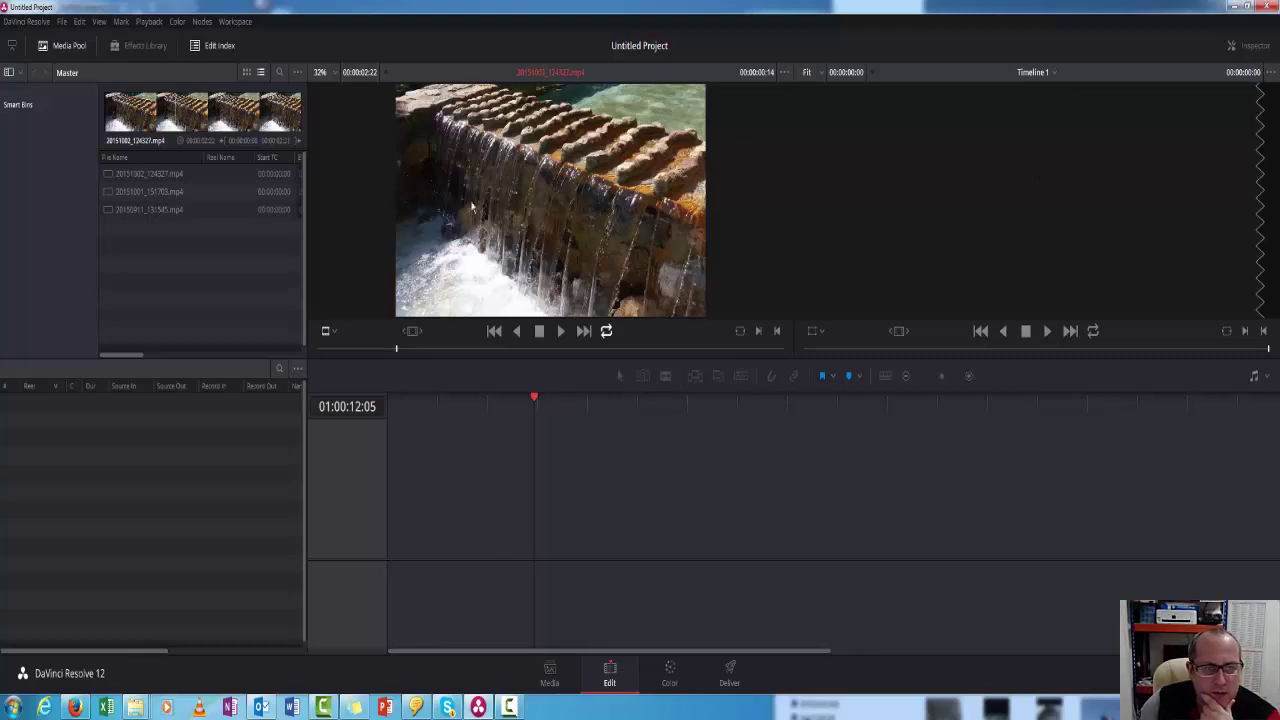
{"action": "key", "text": "shift+Right"}
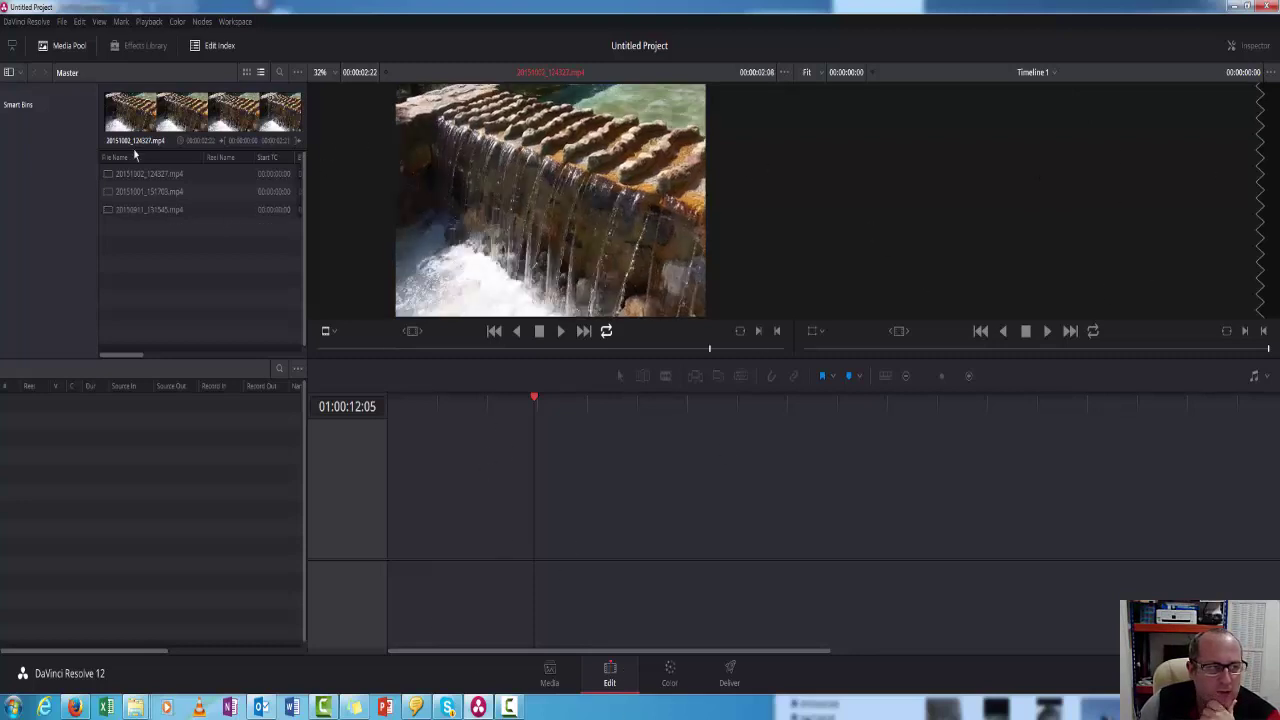
- Place the waterfall clip, then 20150911_131545.mp4, on the V1 track
{"action": "left_click_drag", "start_coordinate": [120, 173], "coordinate": [405, 585]}
{"action": "left_click_drag", "start_coordinate": [428, 402], "coordinate": [403, 405]}
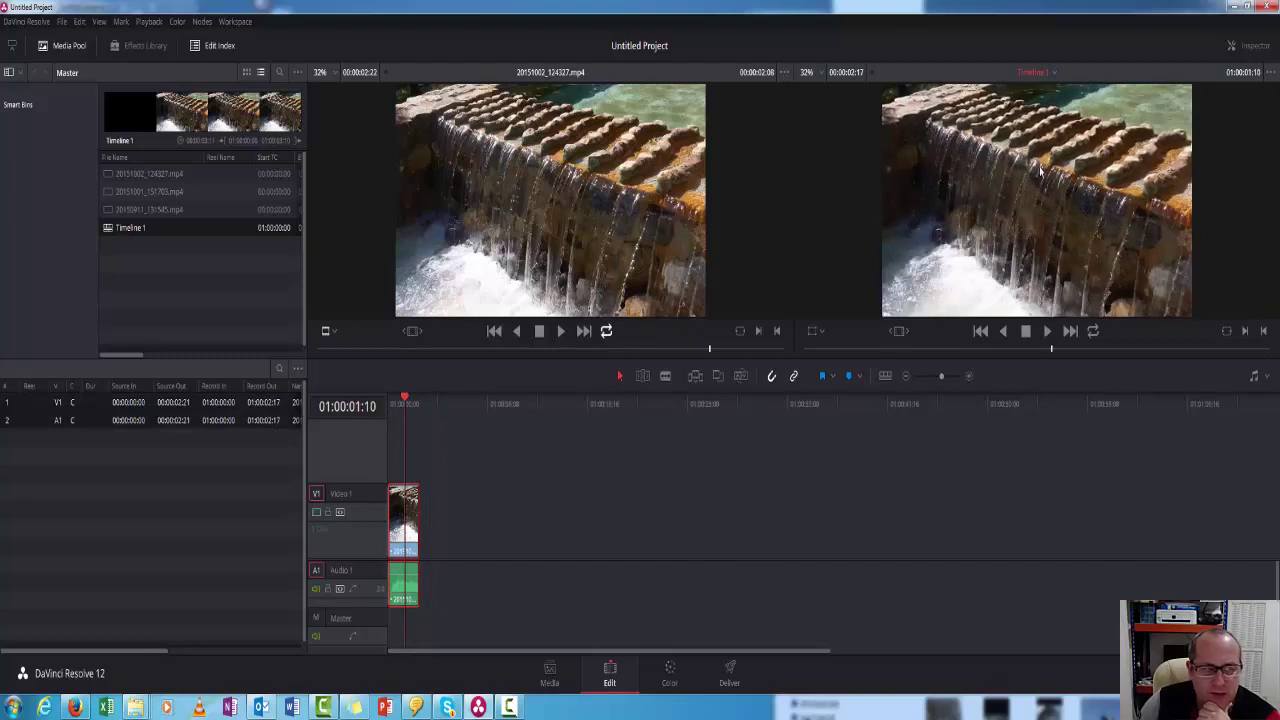
{"action": "left_click", "coordinate": [172, 211]}
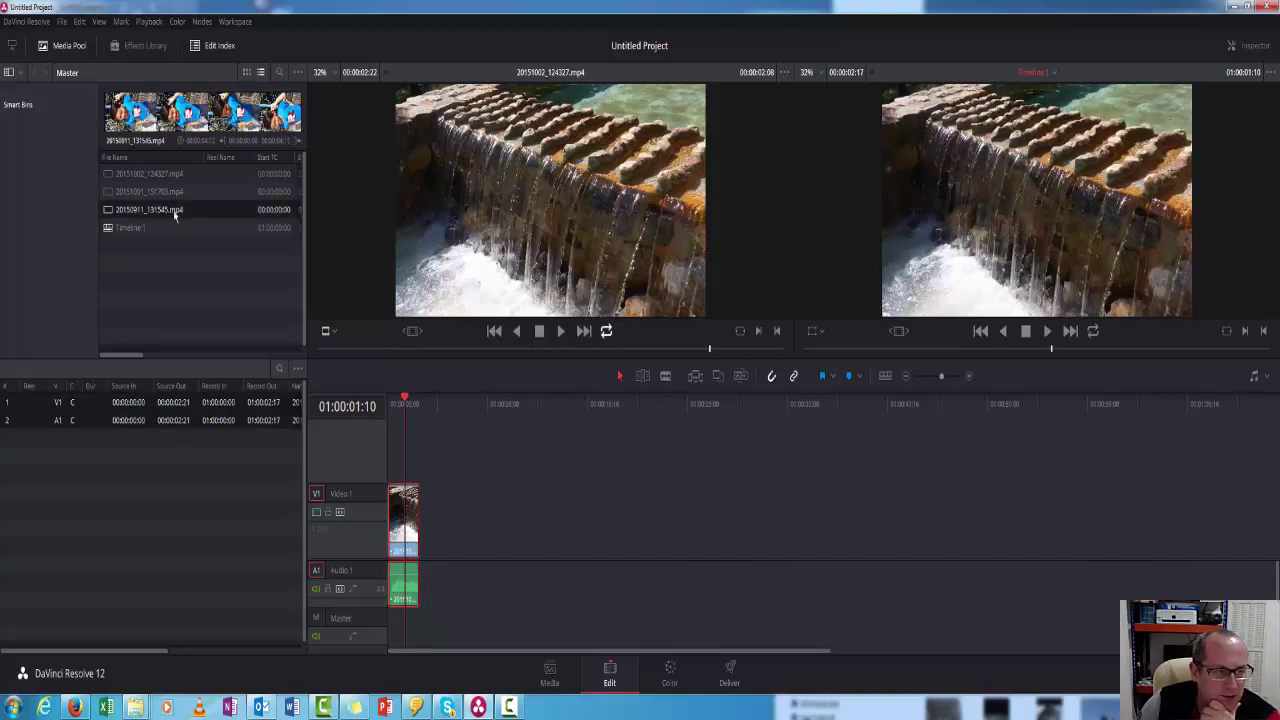
{"action": "left_click_drag", "start_coordinate": [172, 211], "coordinate": [452, 552]}
- Play the two-clip timeline from the start, then stop it
{"action": "key", "text": "Up"}
{"action": "key", "text": "Up"}
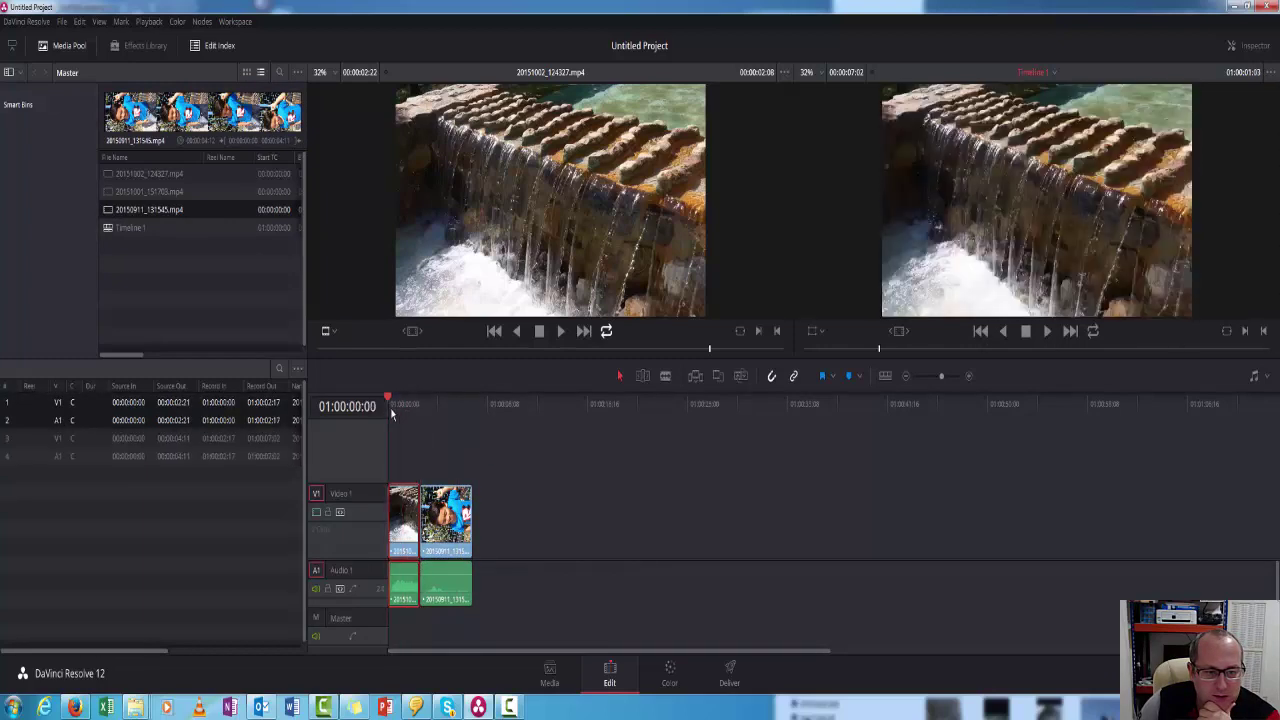
{"action": "left_click", "coordinate": [1048, 331]}
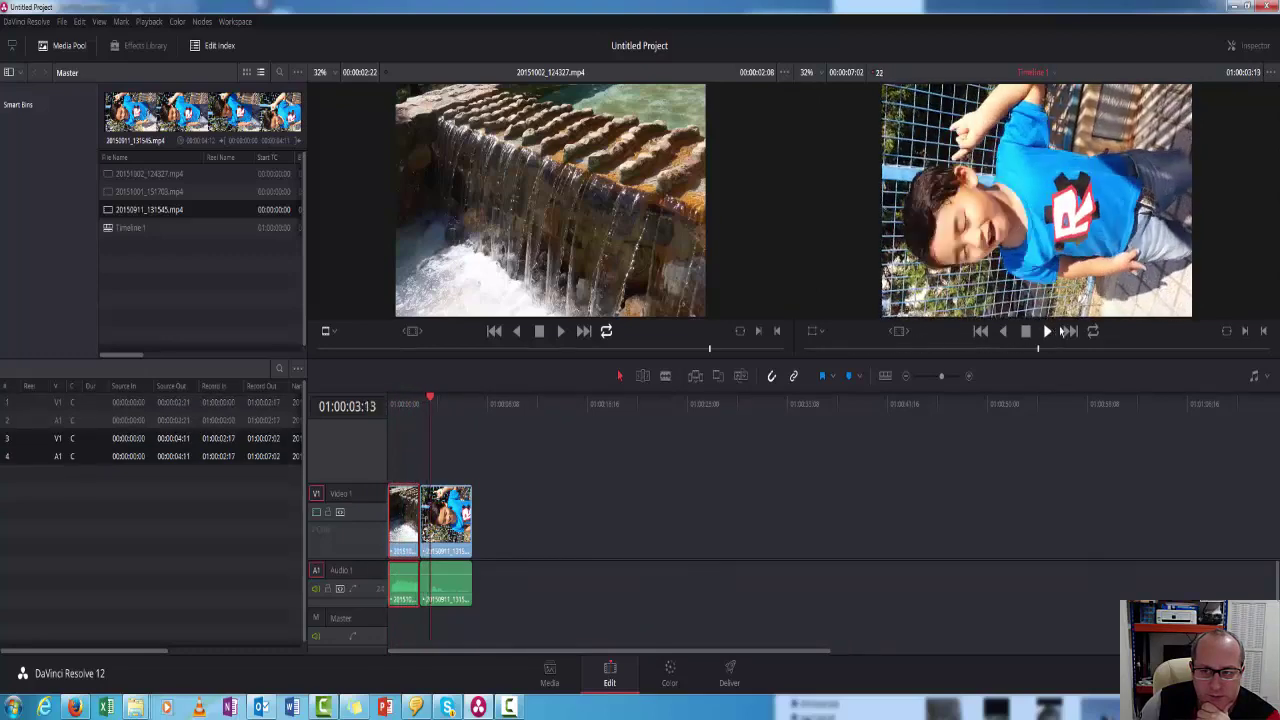
{"action": "left_click", "coordinate": [1025, 333]}
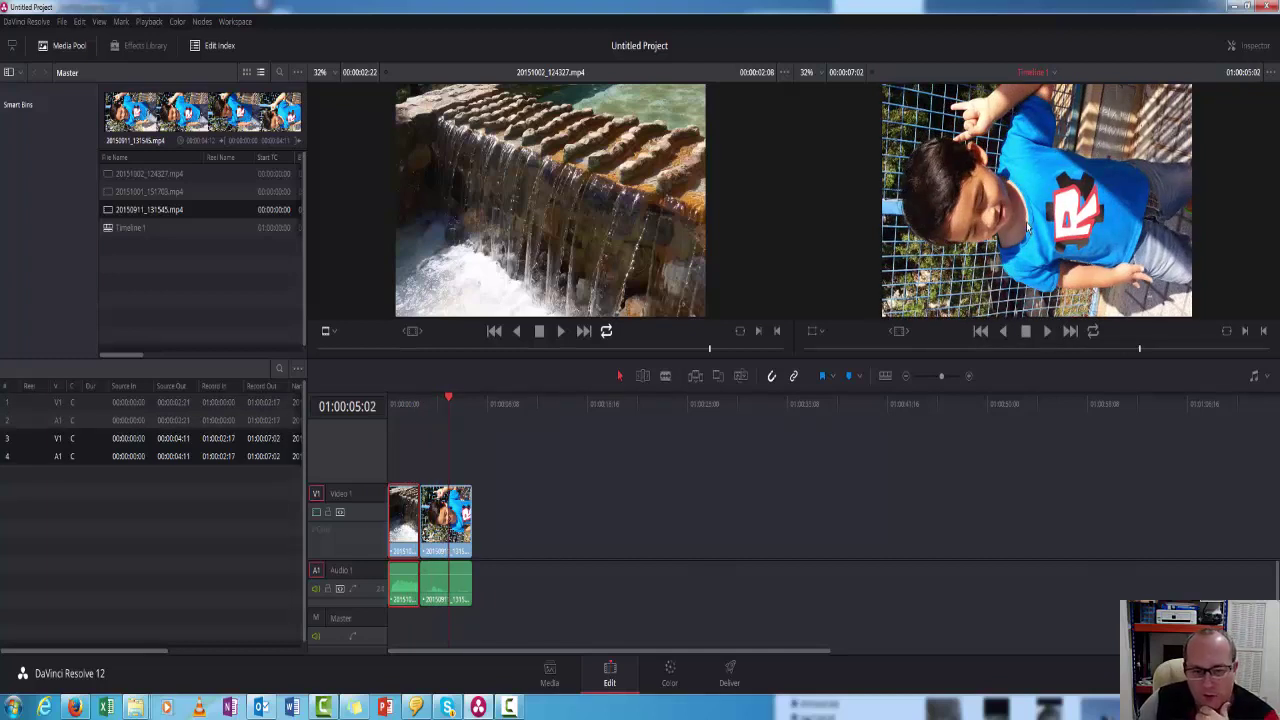
- Set the boy clip's Sizing Rotate to 90 on the Color page, then return to Edit
{"action": "left_click", "coordinate": [671, 675]}
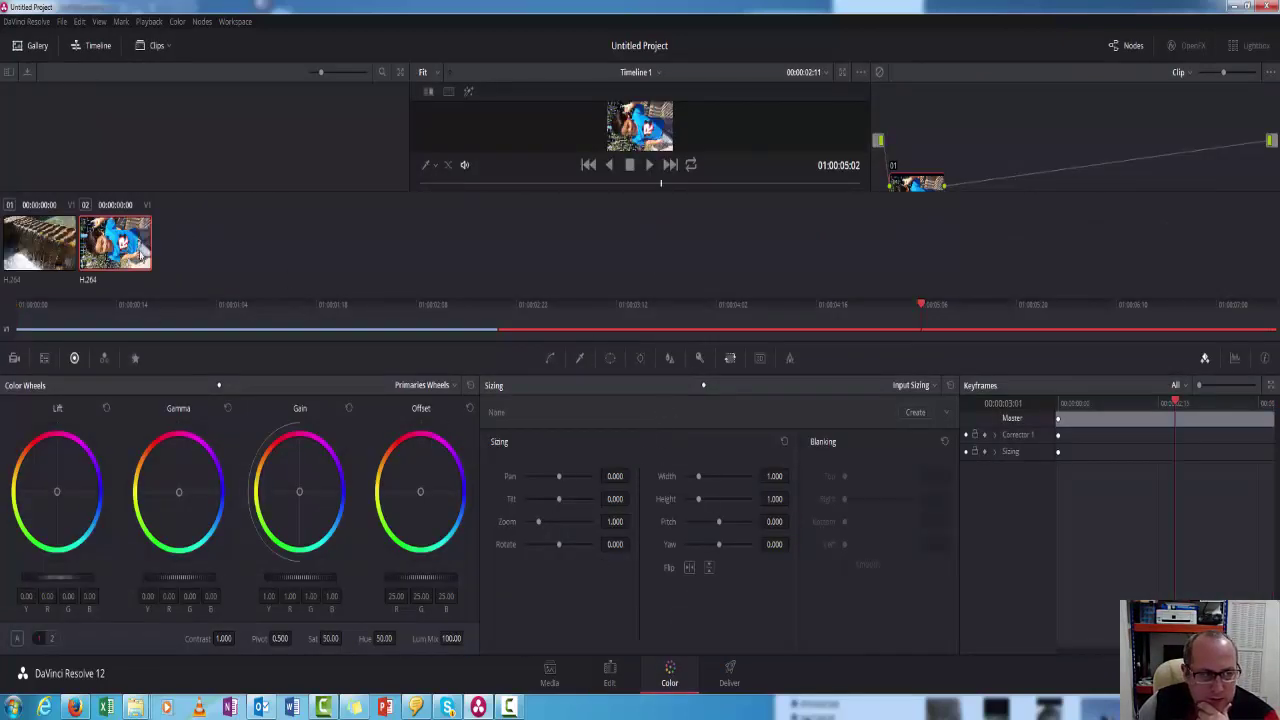
{"action": "left_click", "coordinate": [615, 544]}
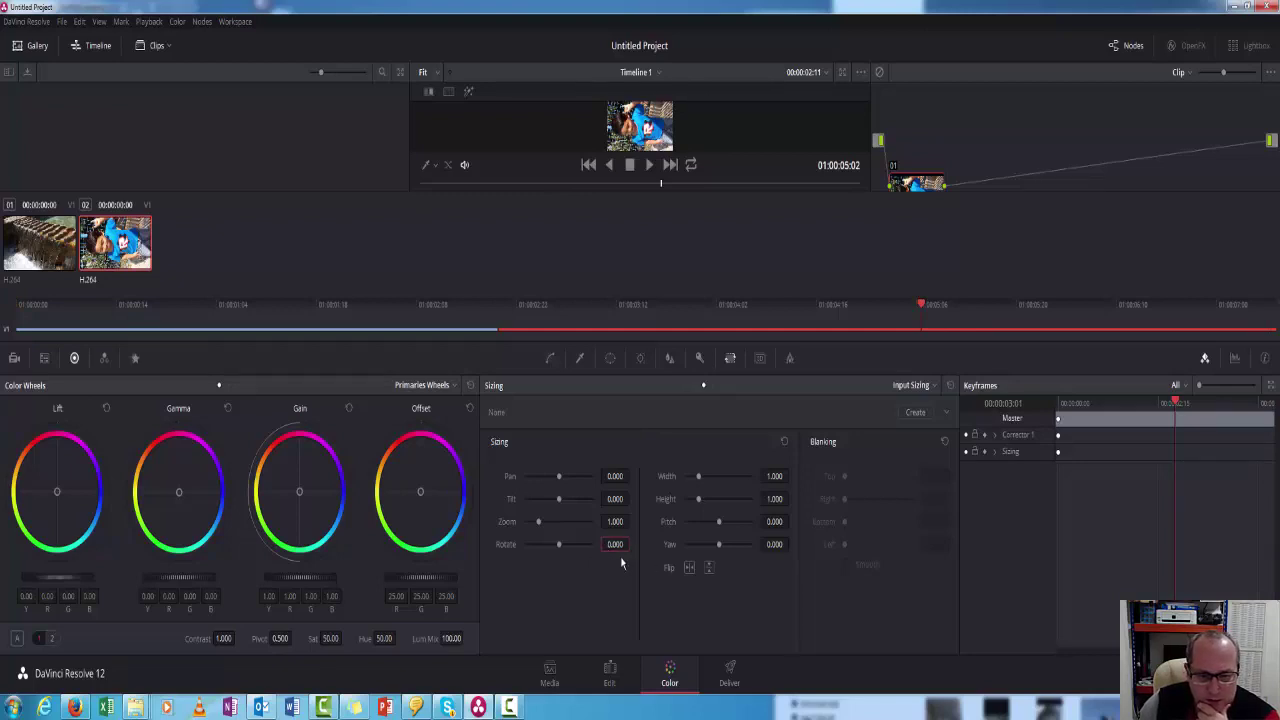
{"action": "type", "text": "90"}
{"action": "key", "text": "Return"}
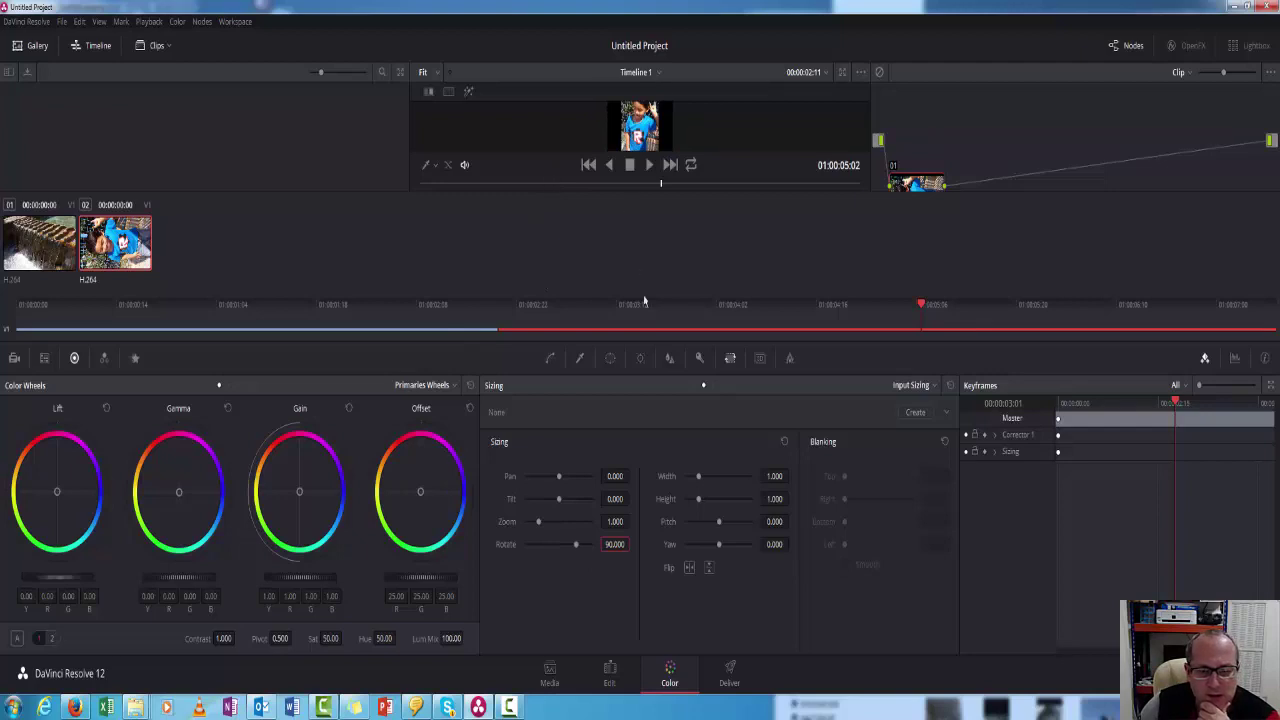
{"action": "left_click", "coordinate": [610, 675]}
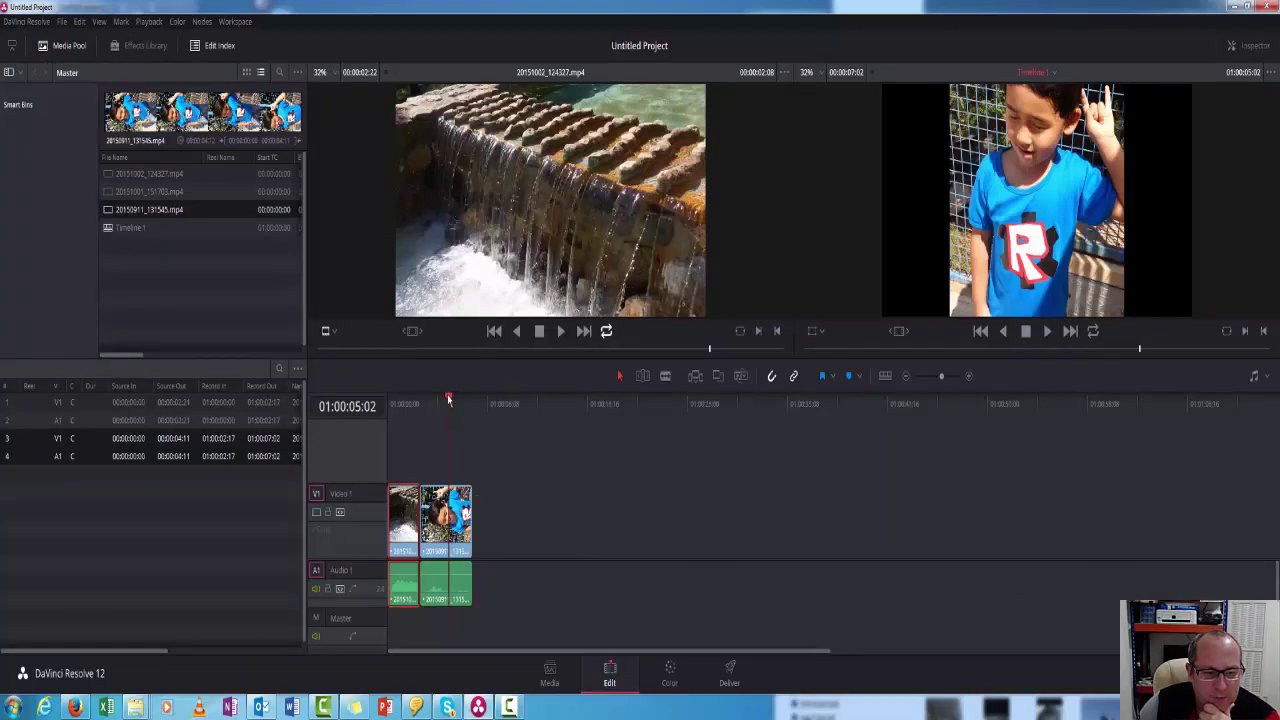
{"action": "left_click_drag", "start_coordinate": [448, 399], "coordinate": [406, 400]}
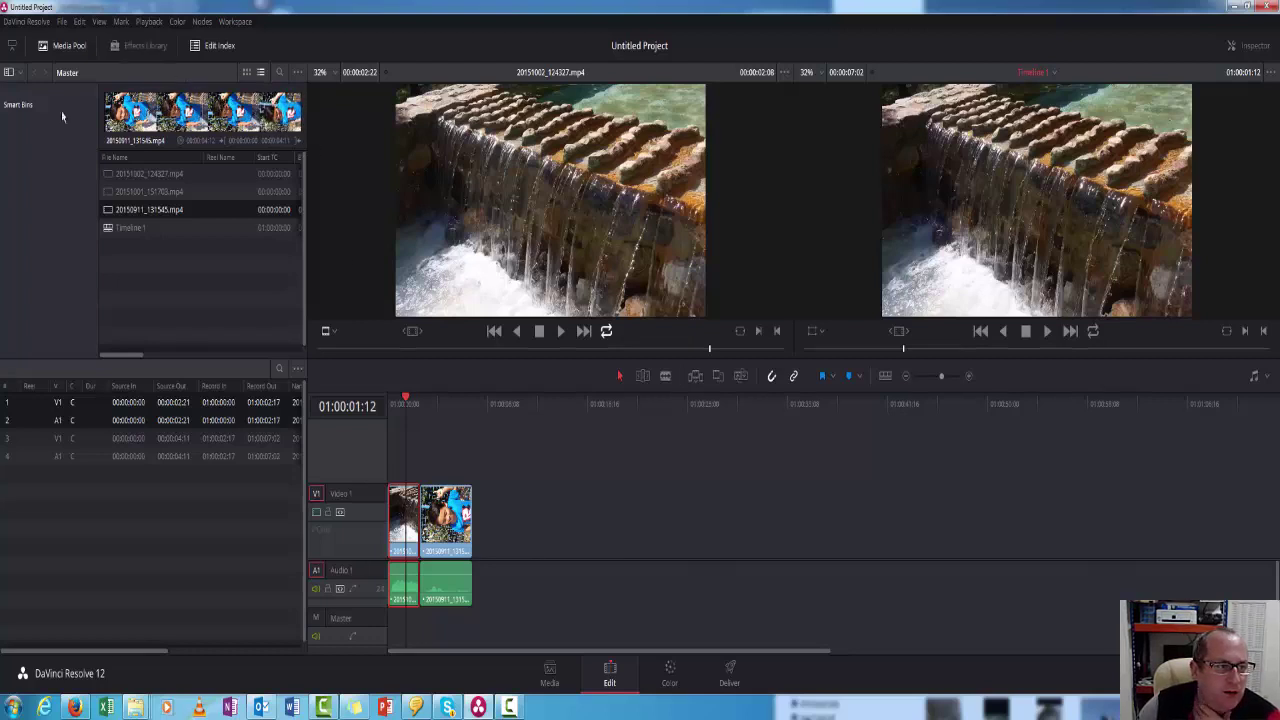
- Drop a Venetian Blind Wipe on the waterfall clip's start and play it from the beginning
{"action": "left_click", "coordinate": [146, 50]}
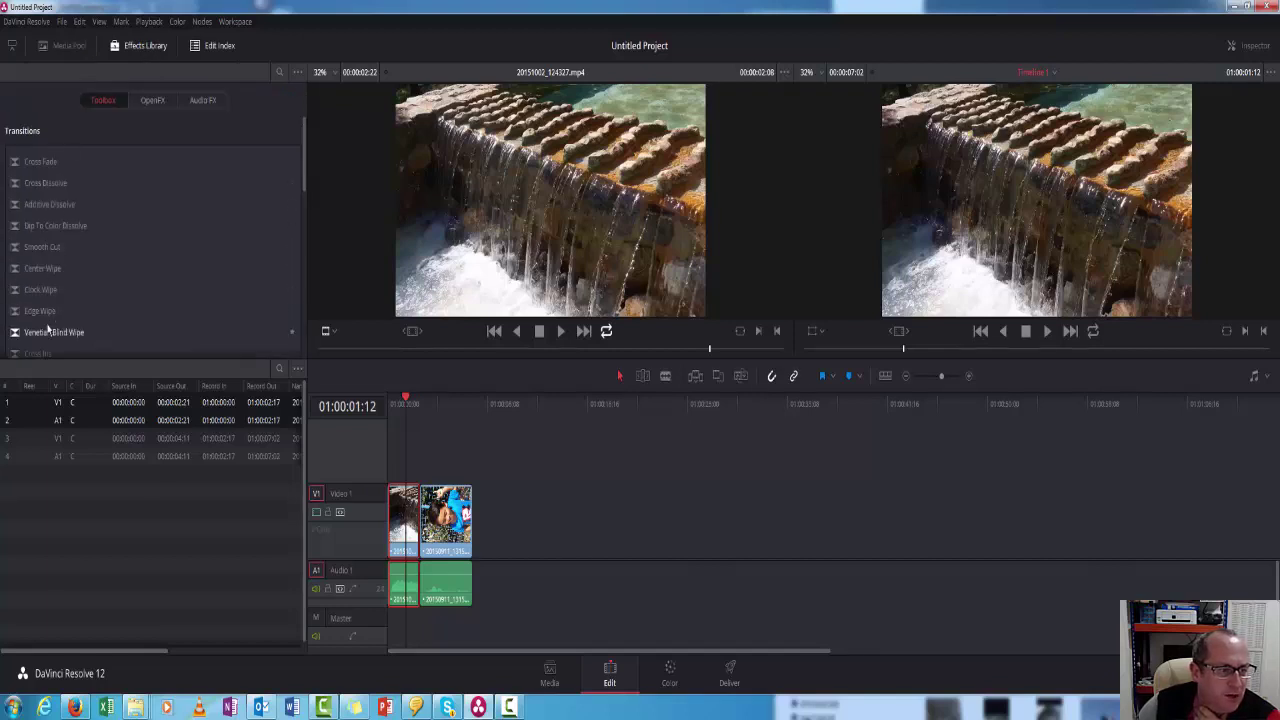
{"action": "left_click_drag", "start_coordinate": [48, 332], "coordinate": [402, 530]}
{"action": "left_click_drag", "start_coordinate": [405, 403], "coordinate": [346, 404]}
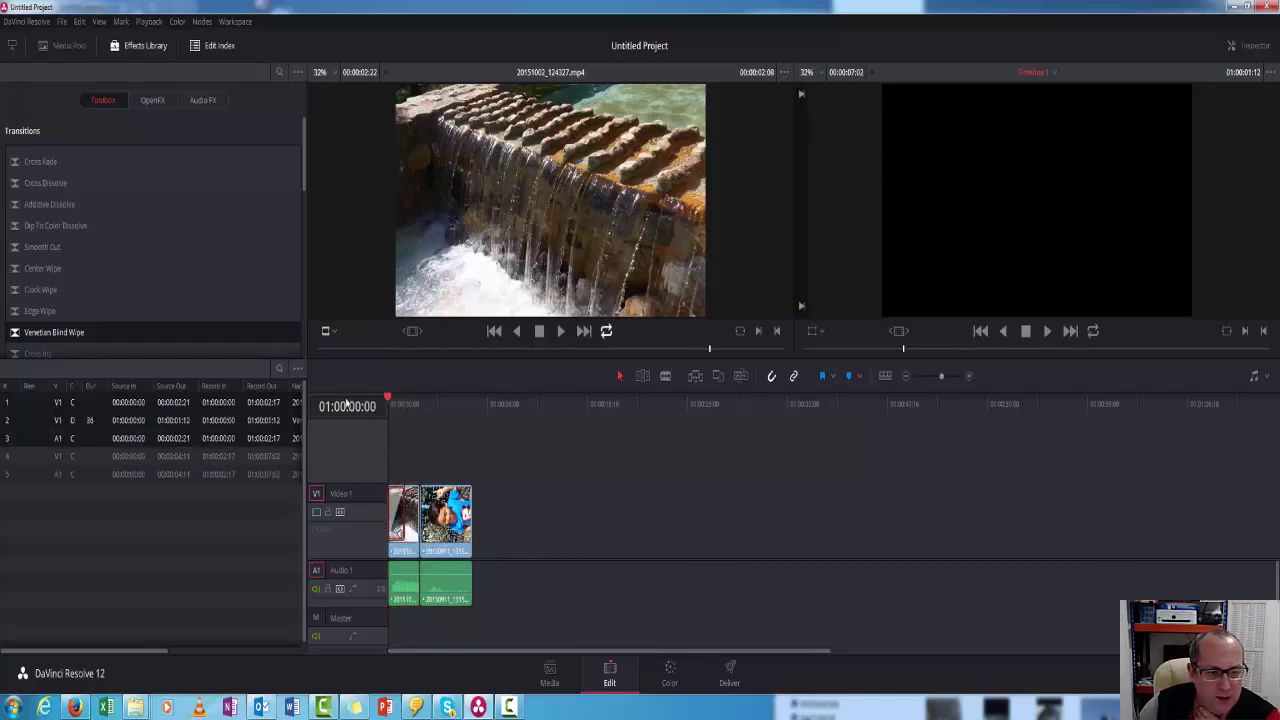
{"action": "left_click", "coordinate": [1046, 331]}
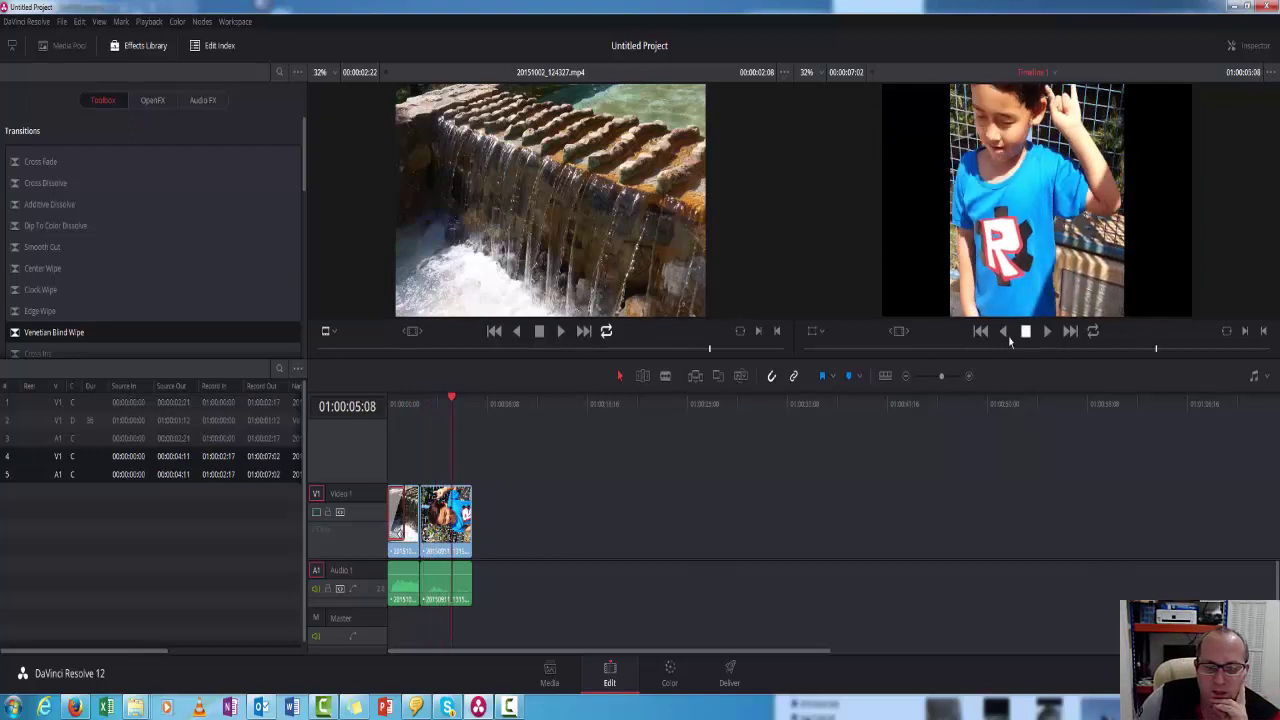
- Stop playback and open the Color page to check the boy clip's 90.000 rotation
{"action": "key", "text": "space"}
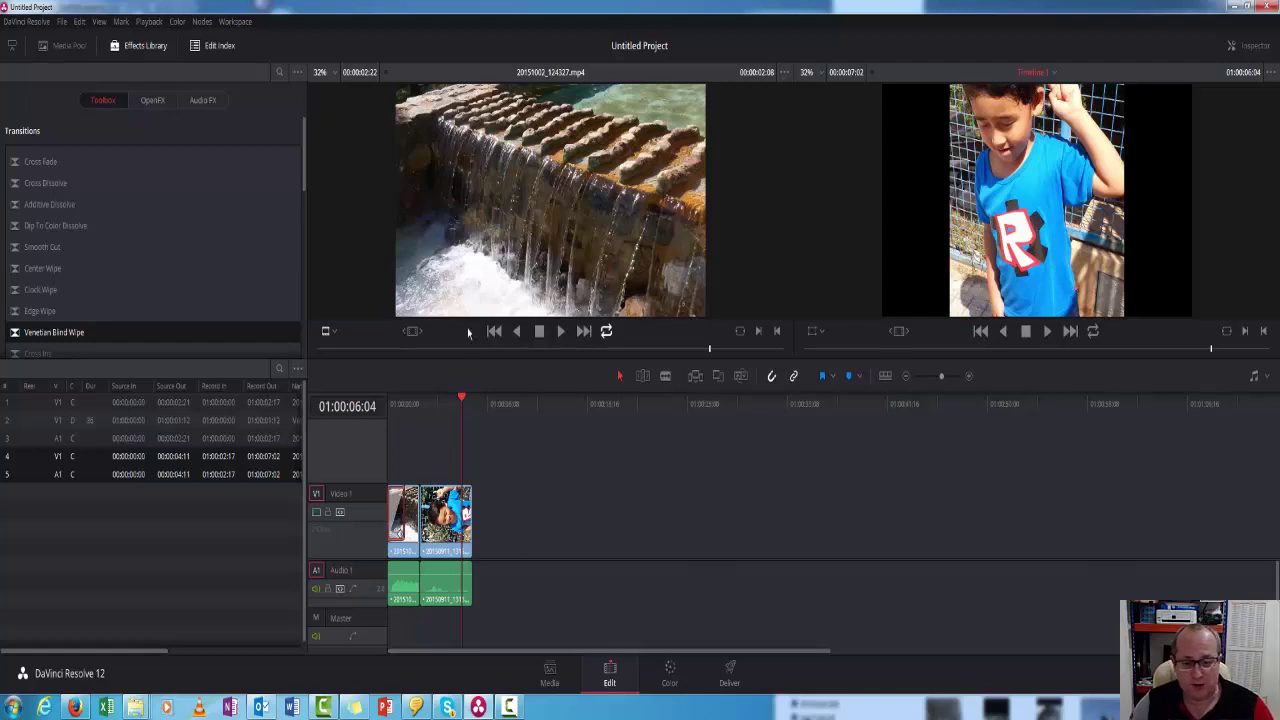
{"action": "left_click", "coordinate": [669, 672]}
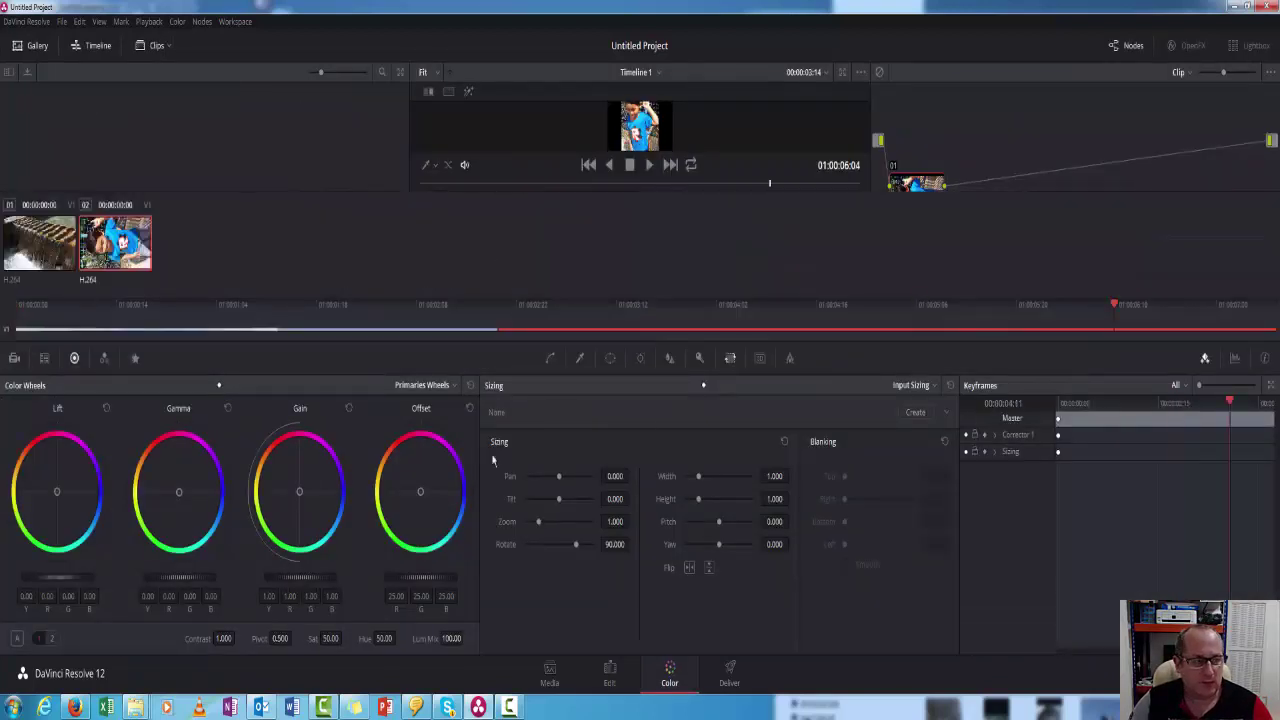